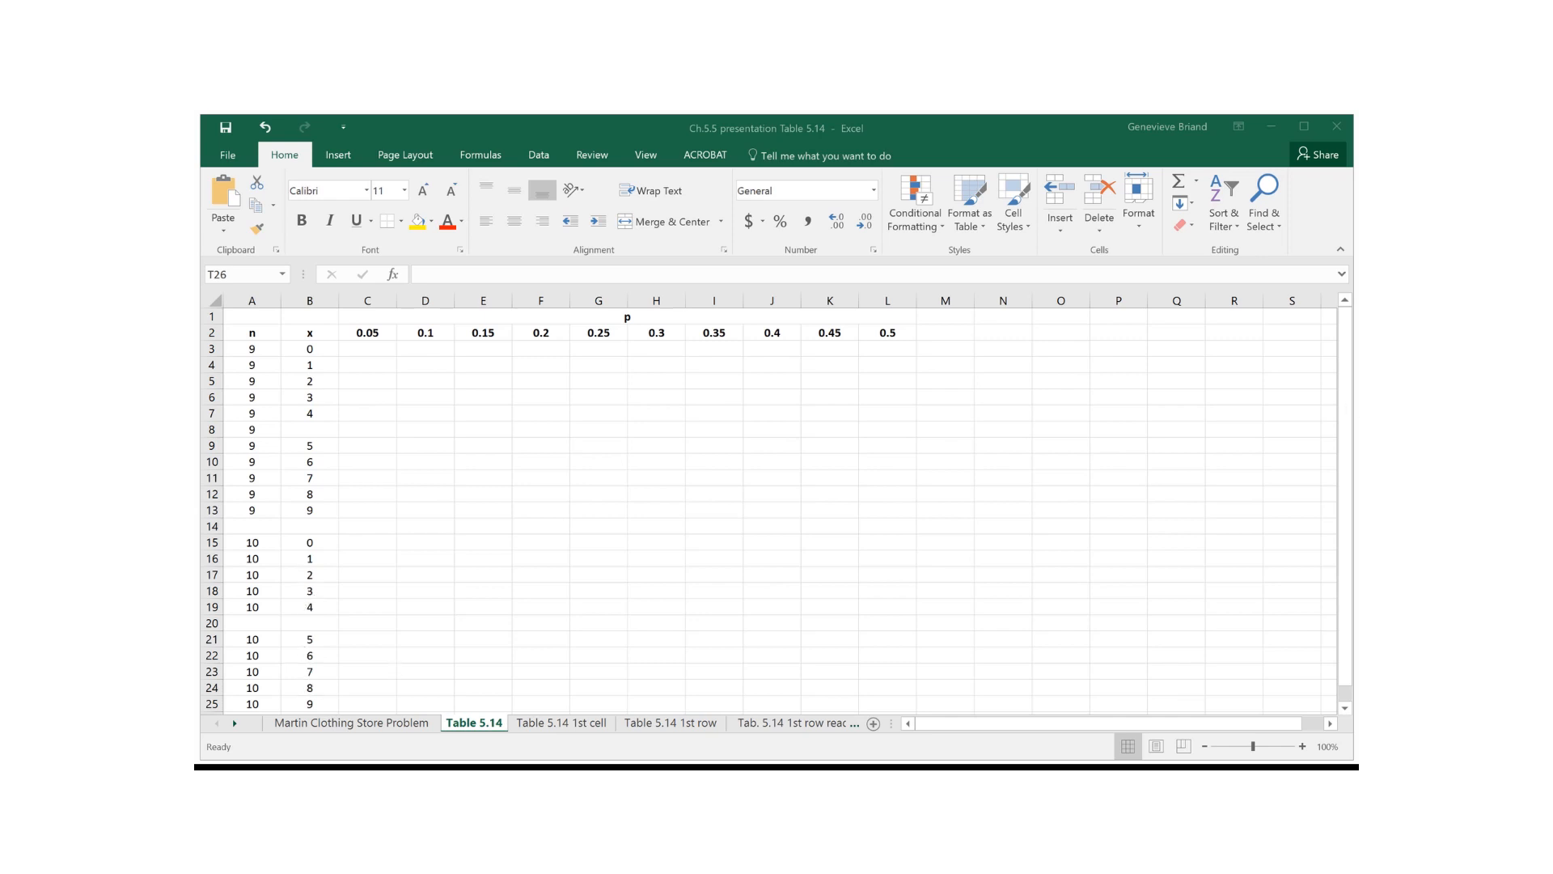
Start a BINOM.DIST formula in cell C3 of the Table 5.14 sheet.
left_click(367, 350)
left_click(369, 347)
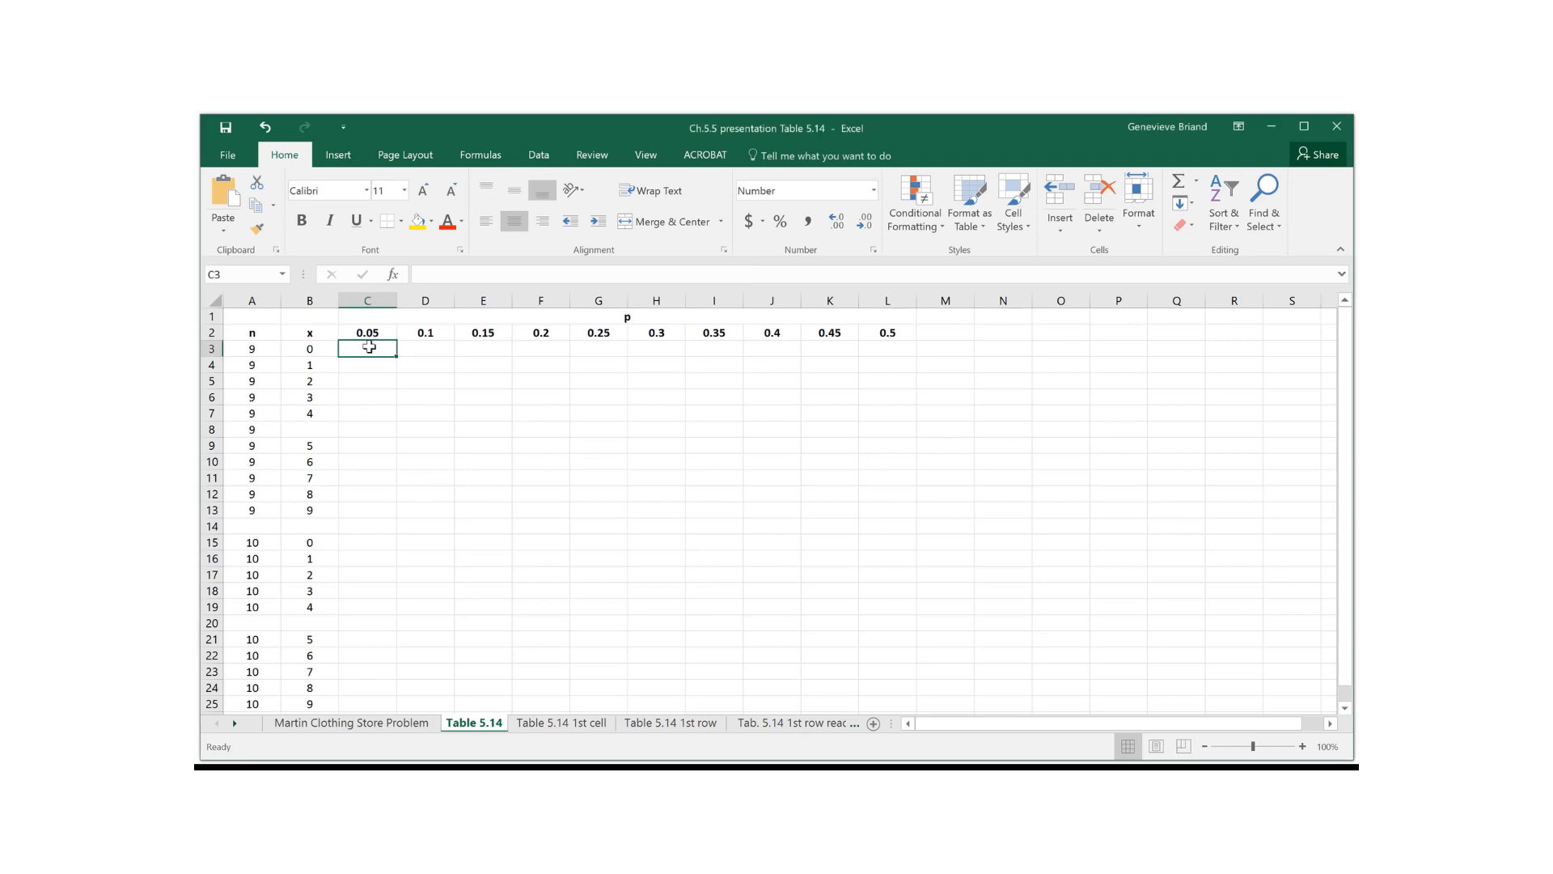
type("=")
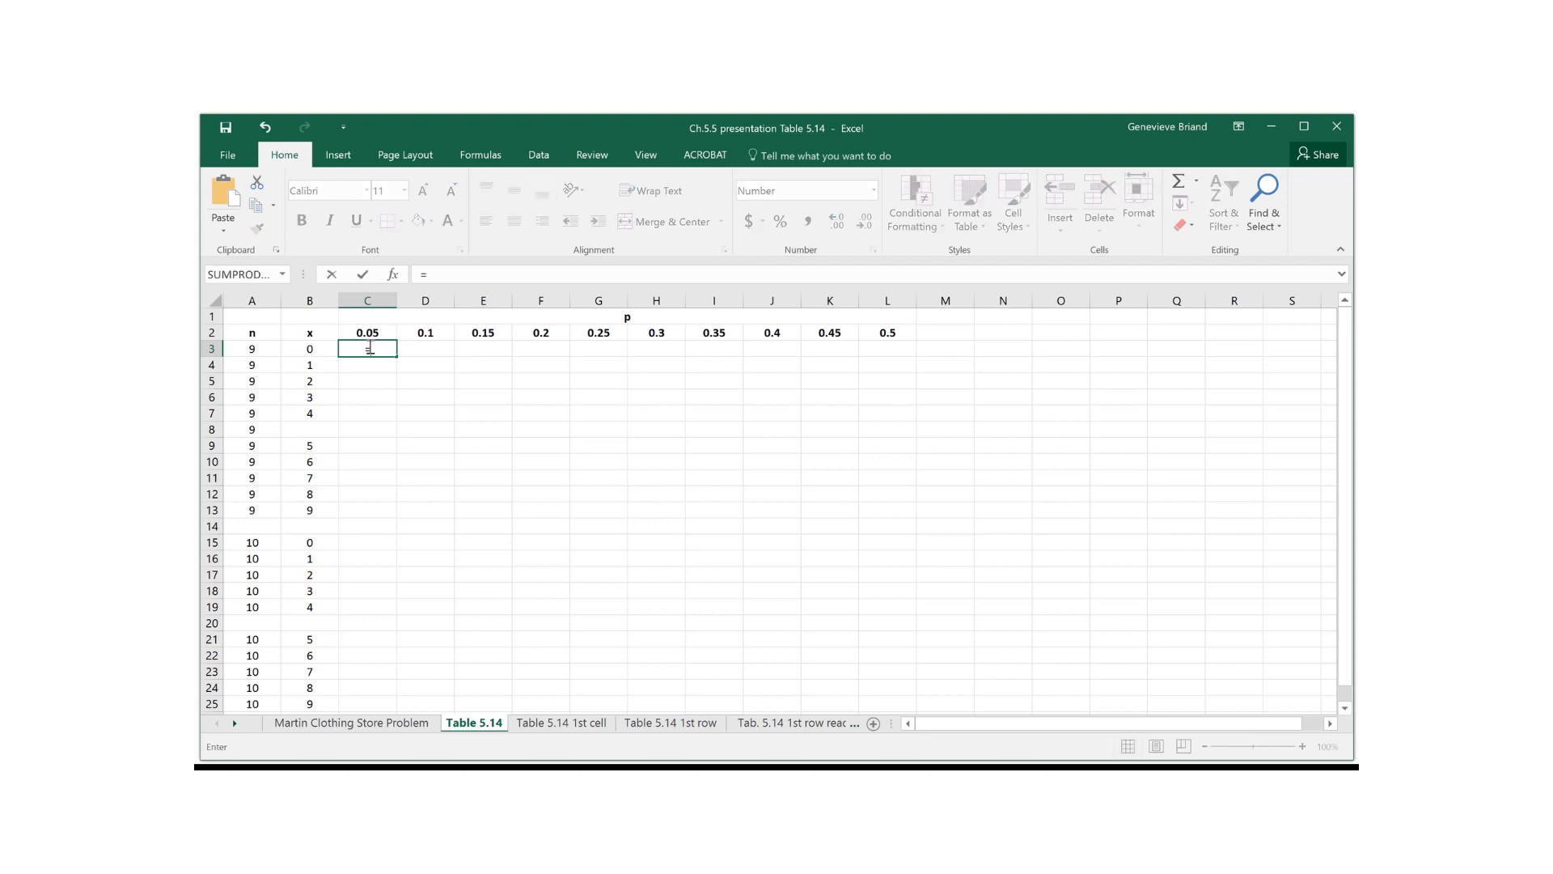
type("bu")
key("BackSpace")
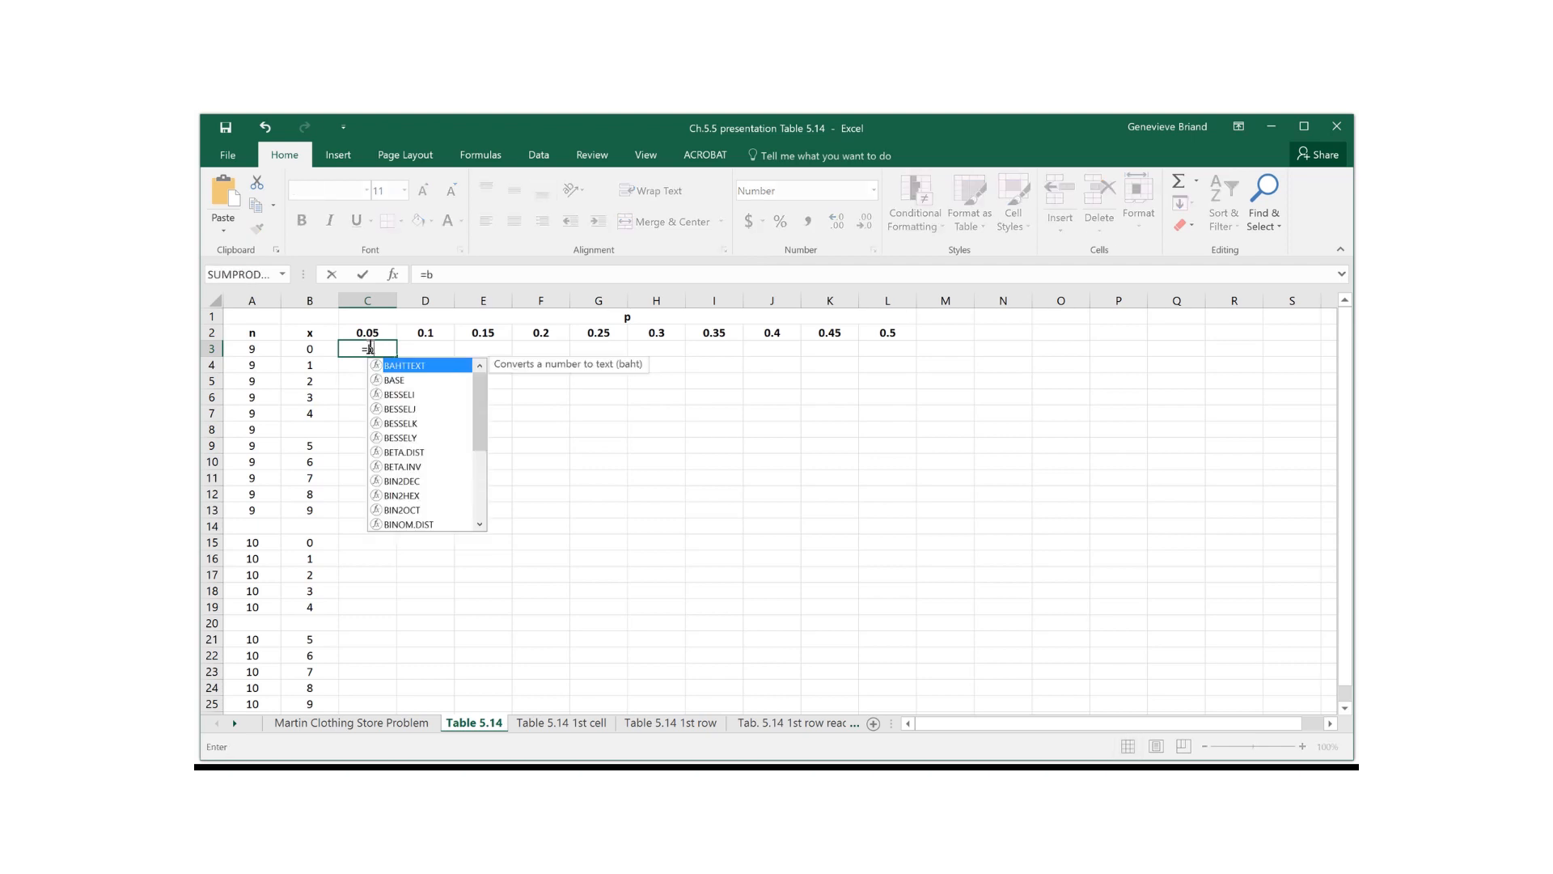
type("inom")
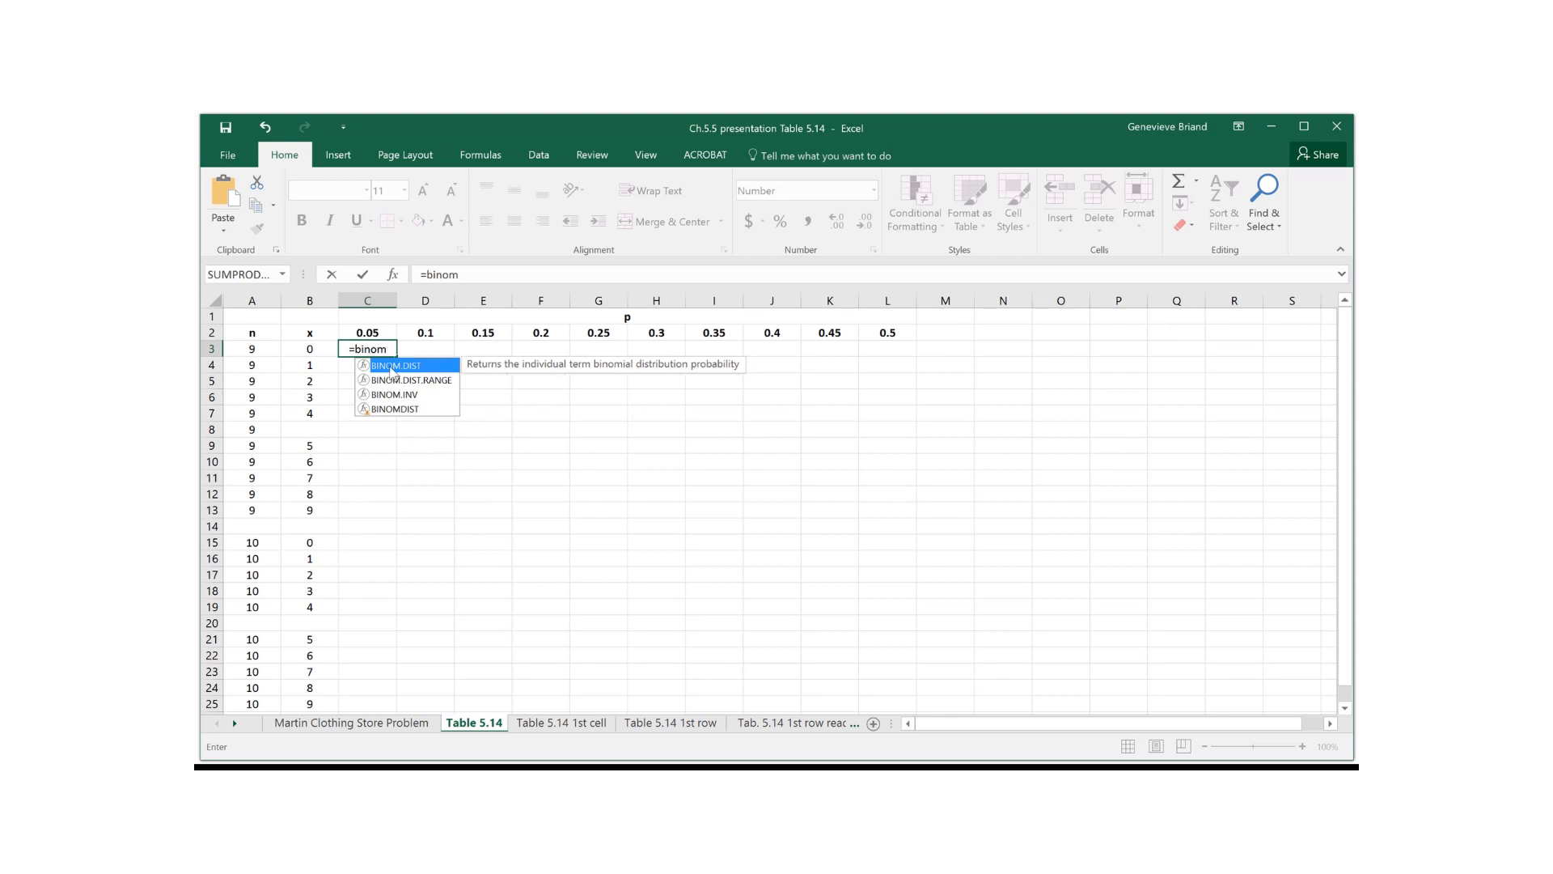
double_click(392, 366)
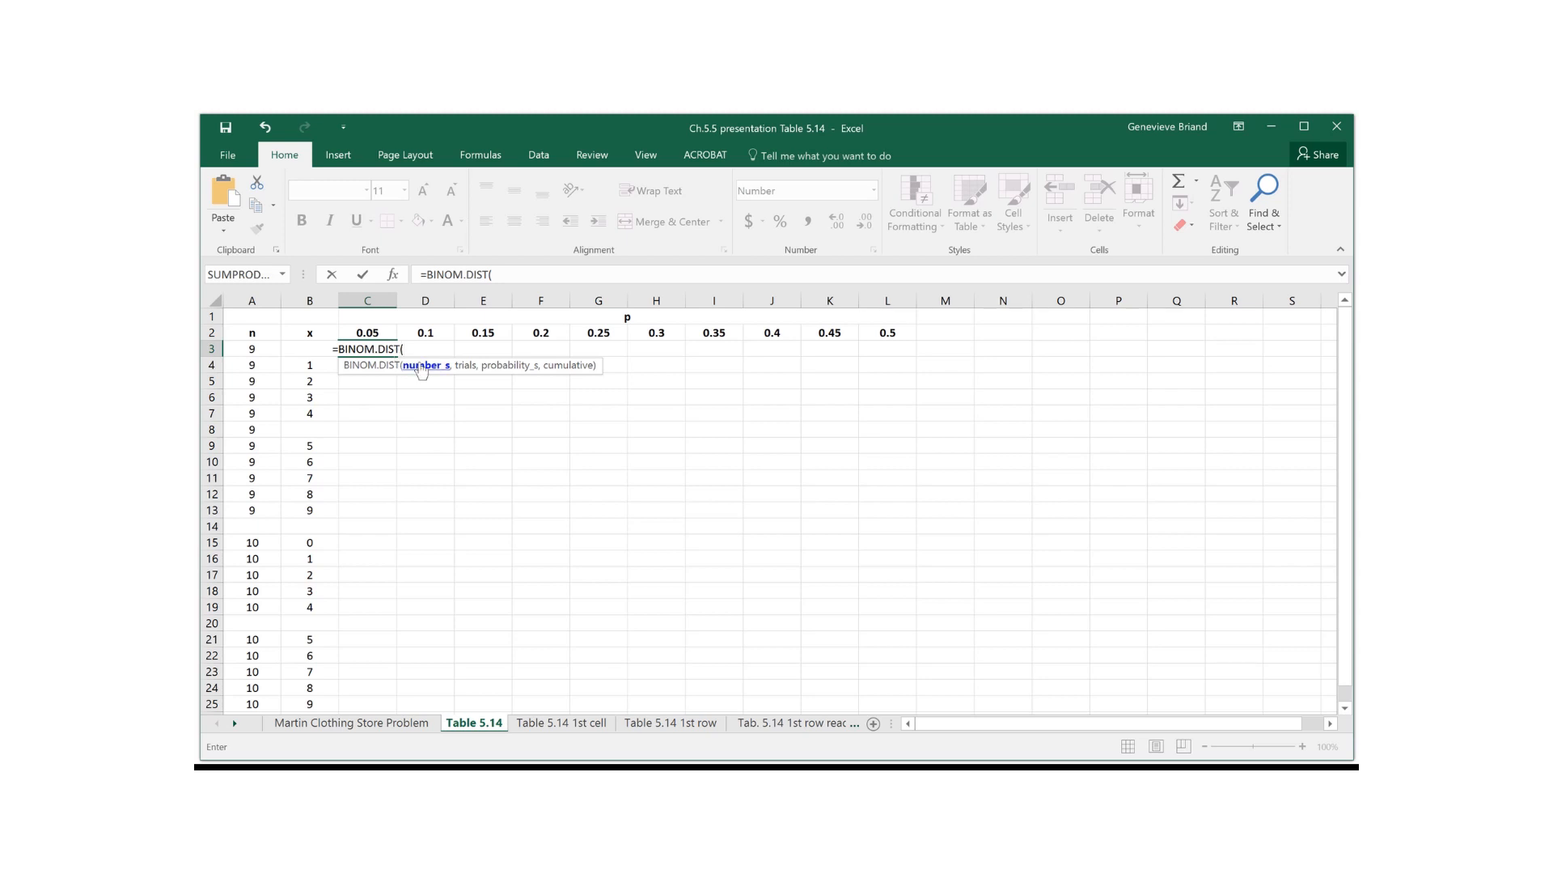
left_click(502, 276)
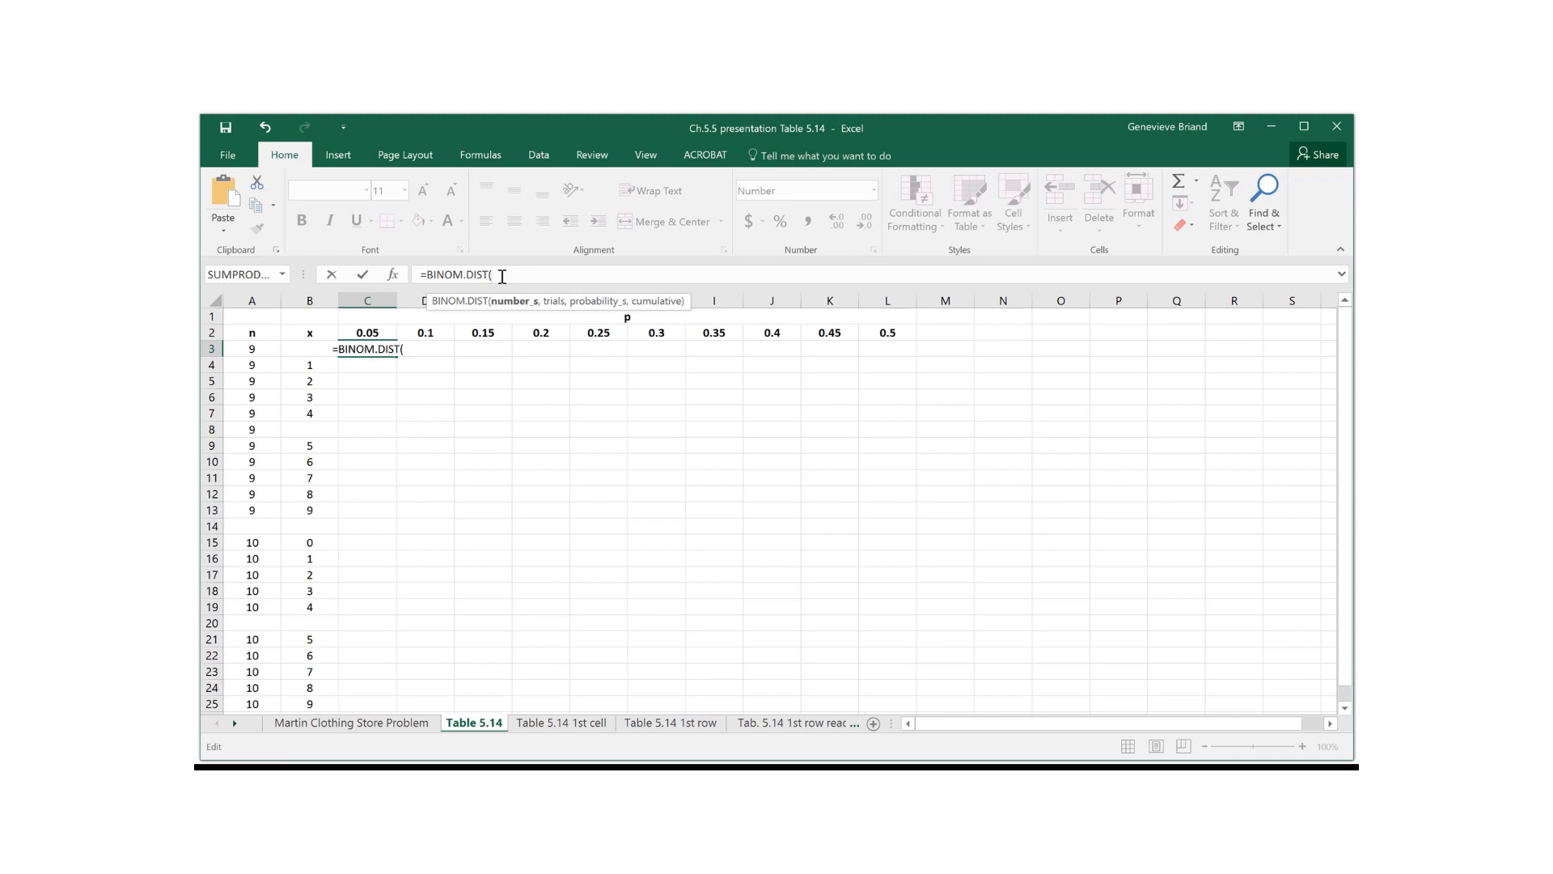
Complete the C3 formula with B3 as number of successes, A3 as trials, C2 as probability and FALSE for cumulative.
type("b")
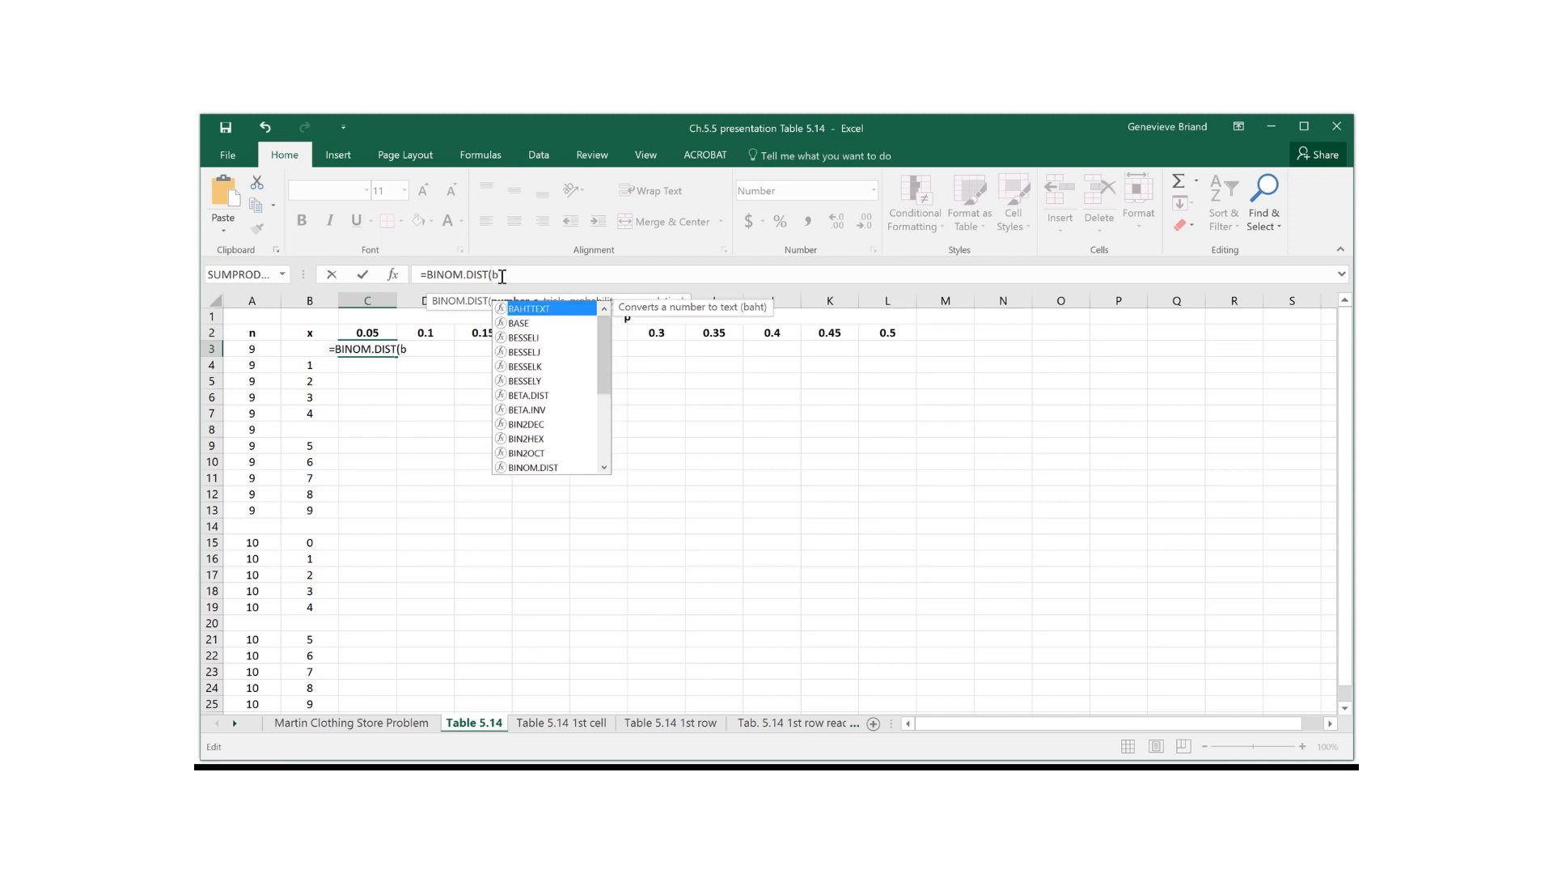
type("3")
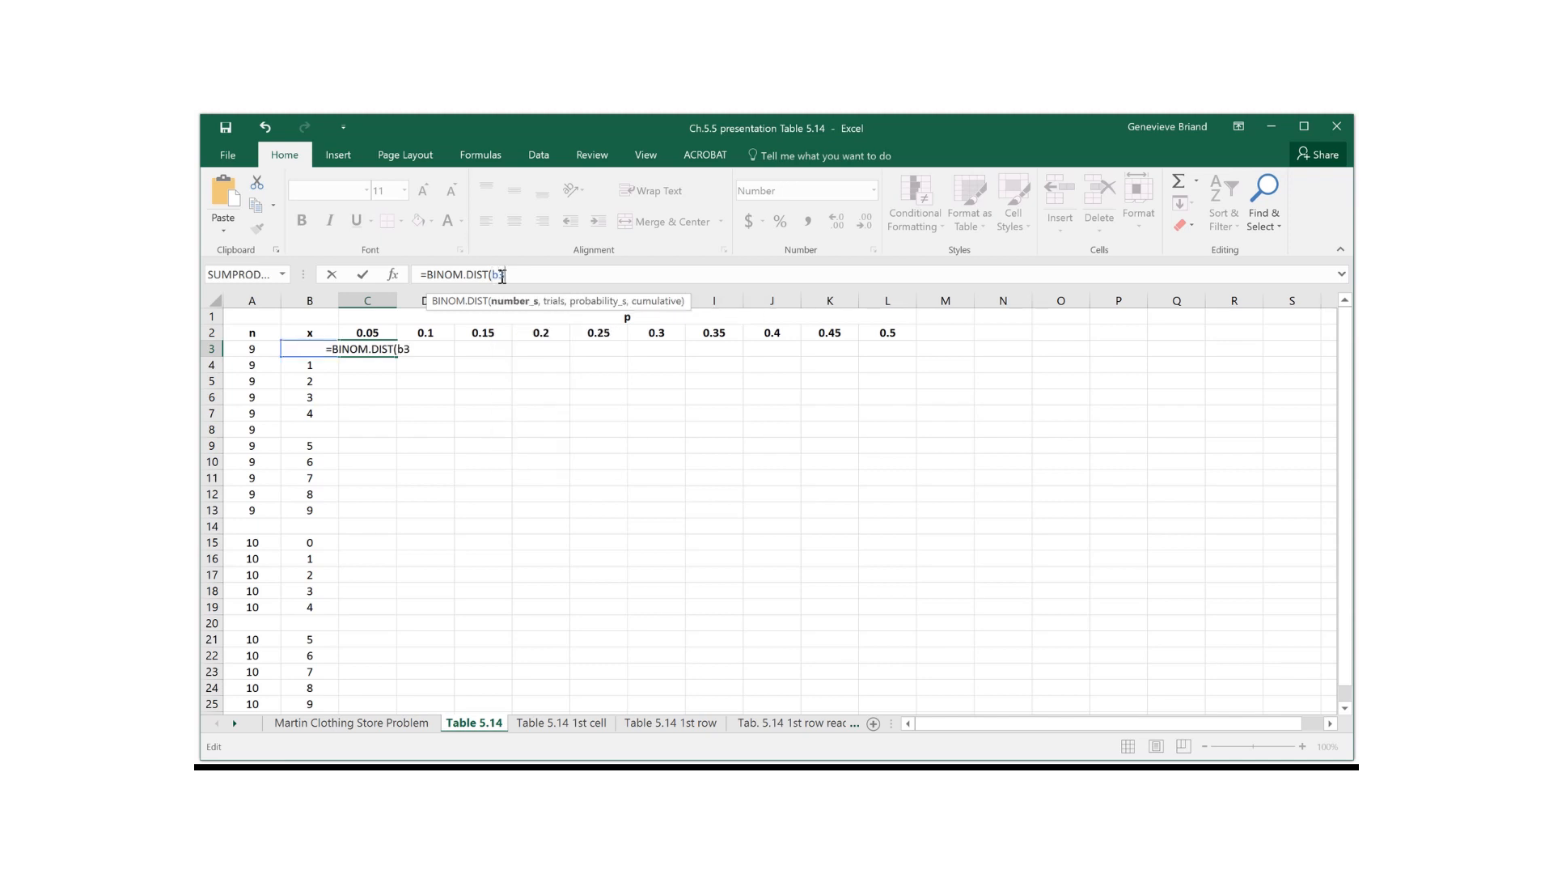
type(",")
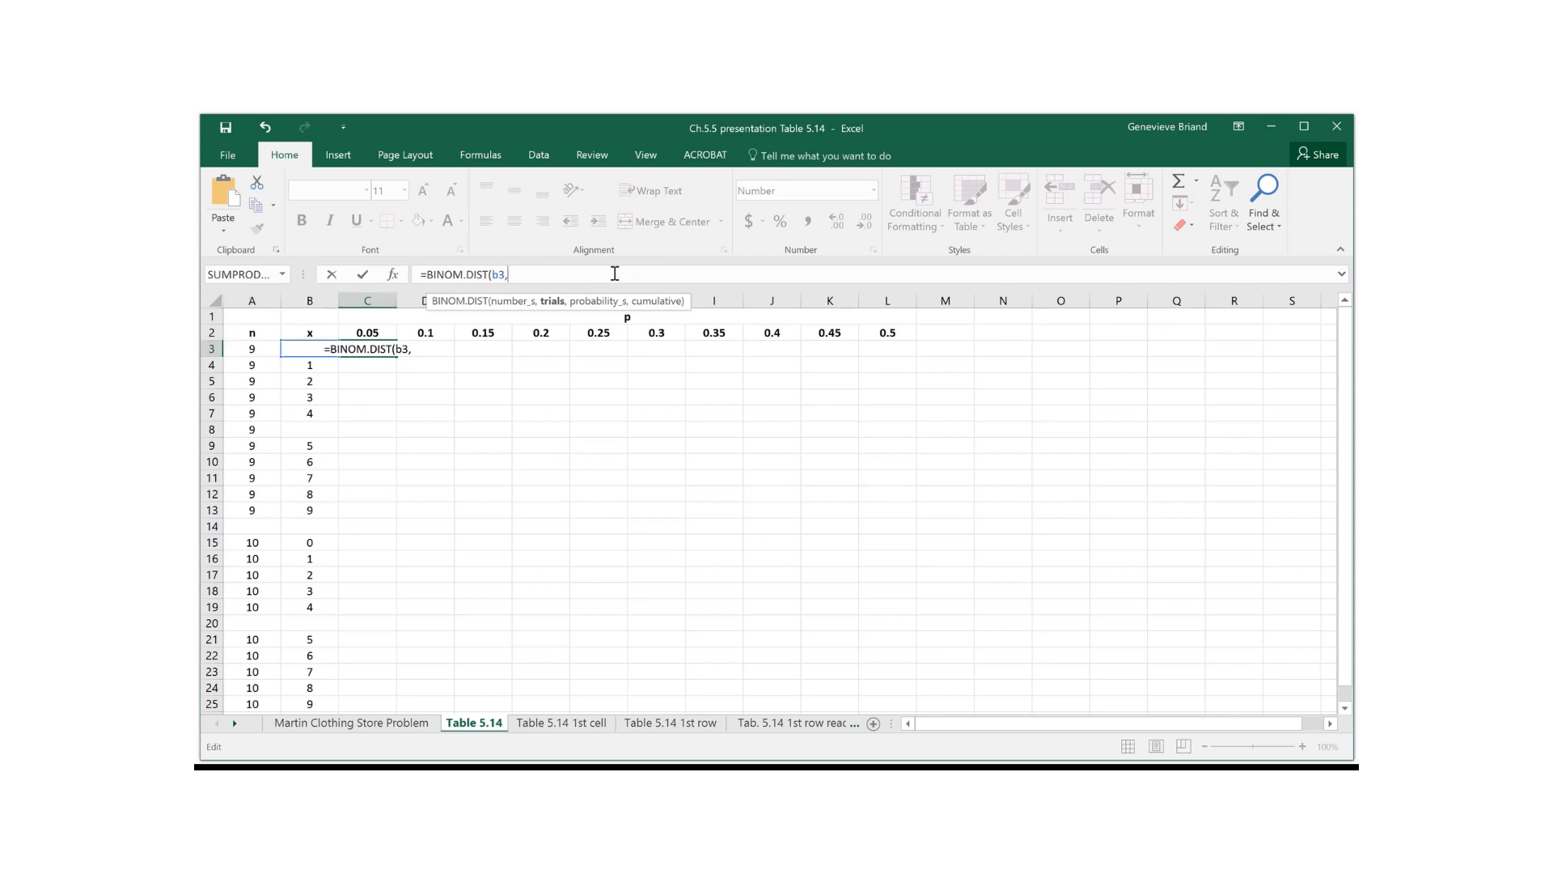
type("a3,")
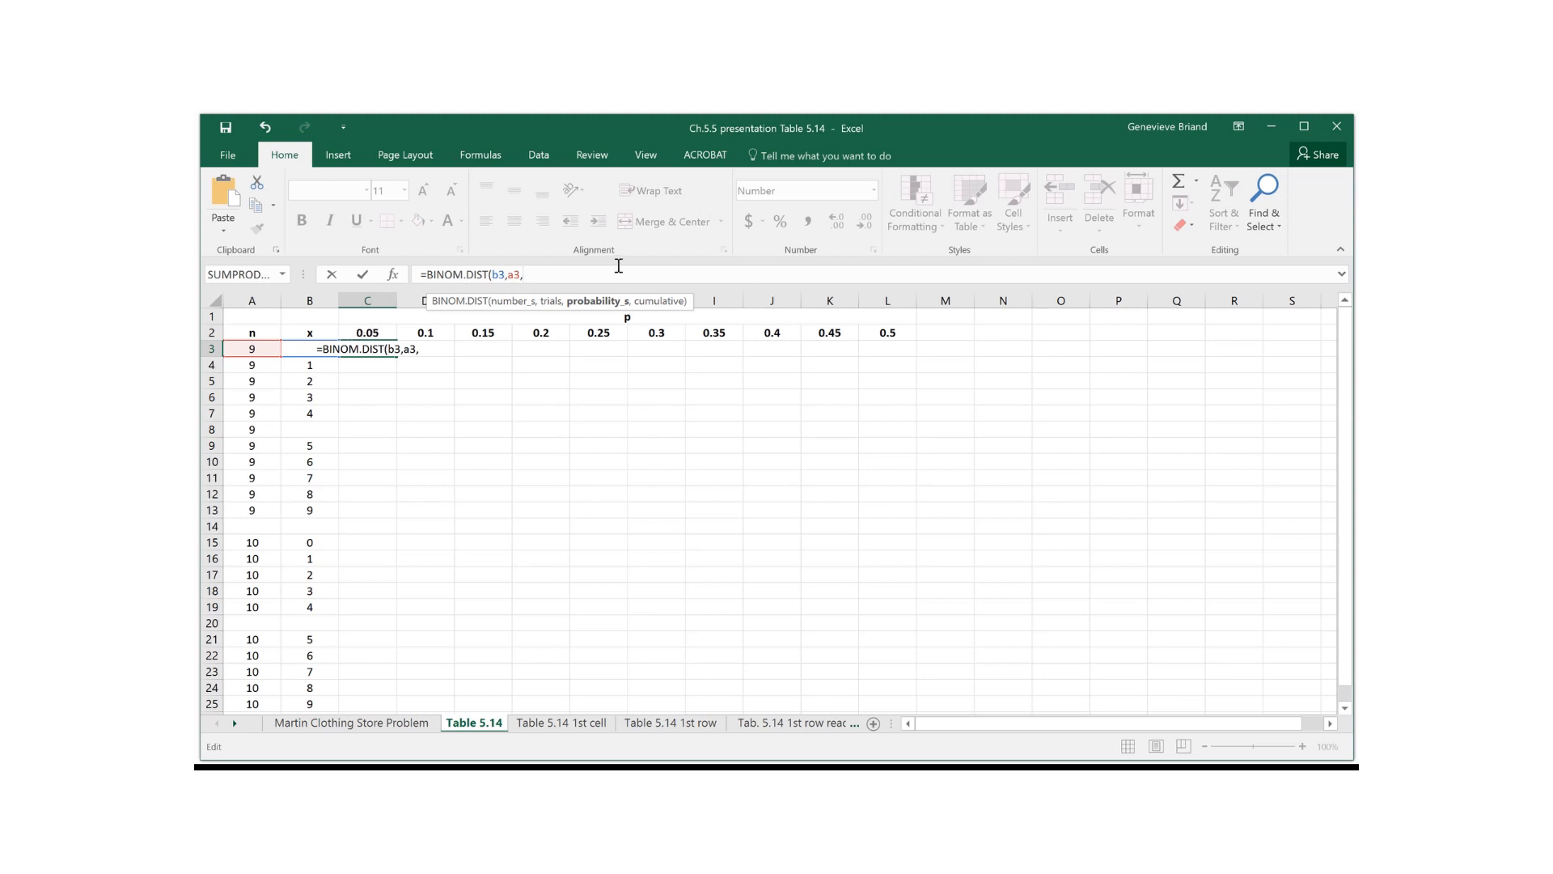
type("ce")
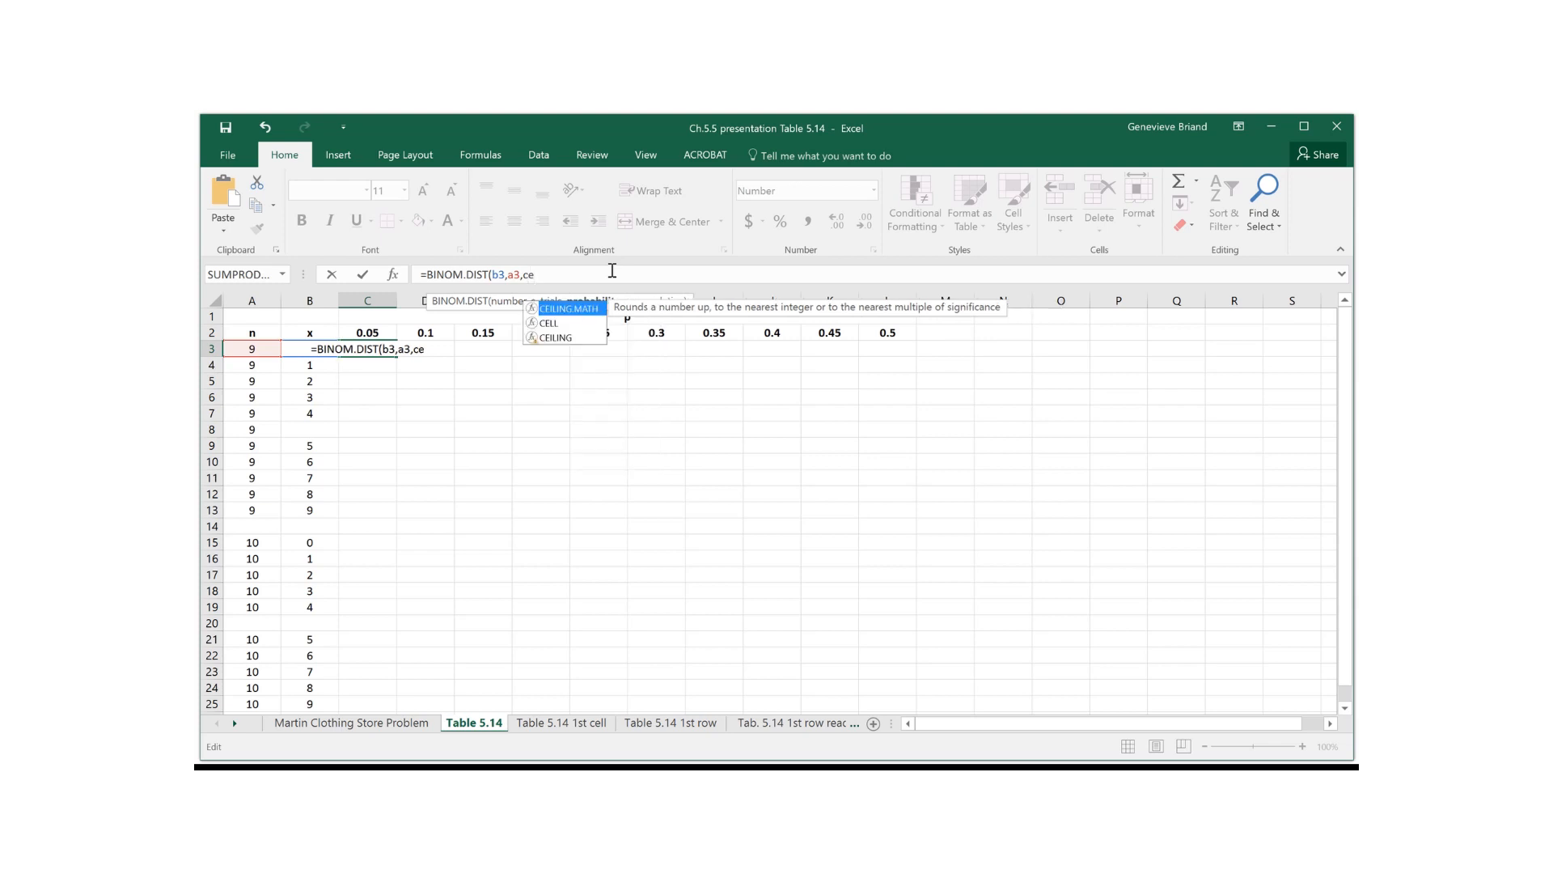
key("BackSpace")
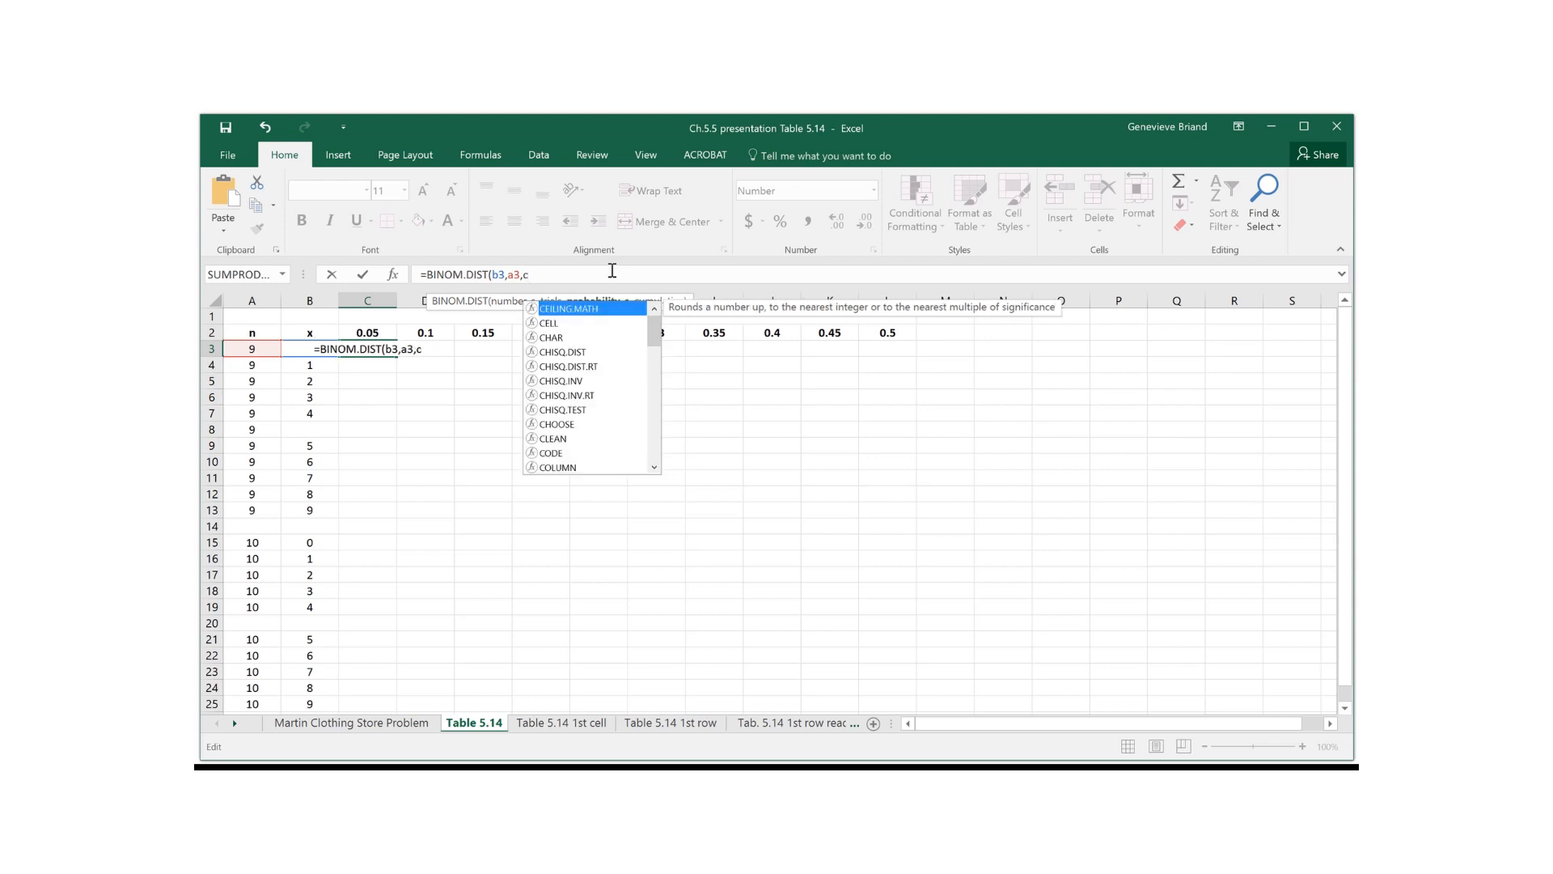
type("2,")
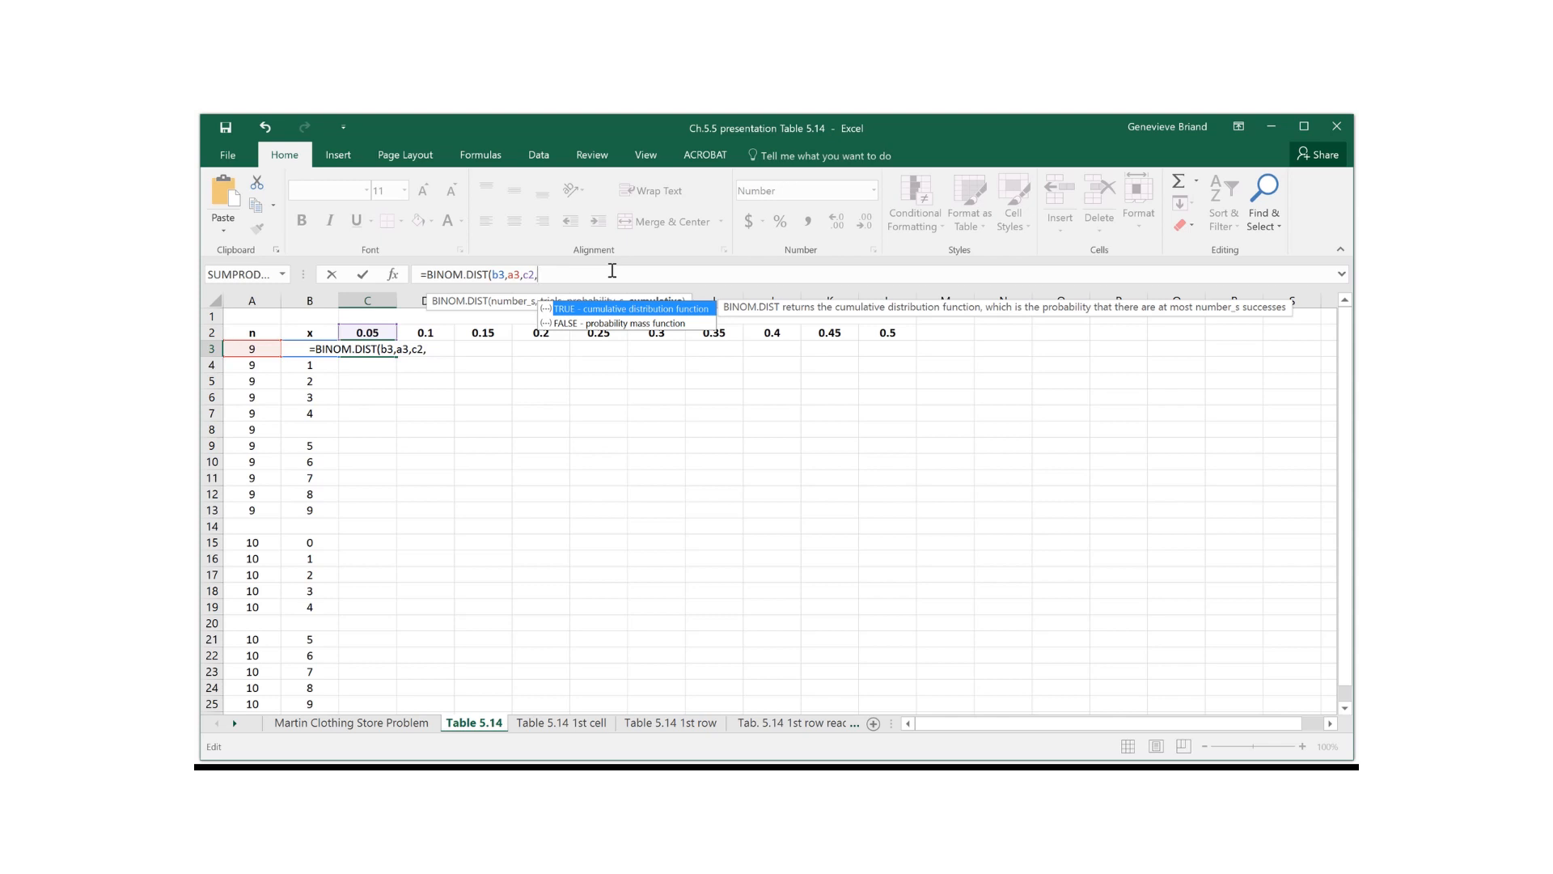
type("false)")
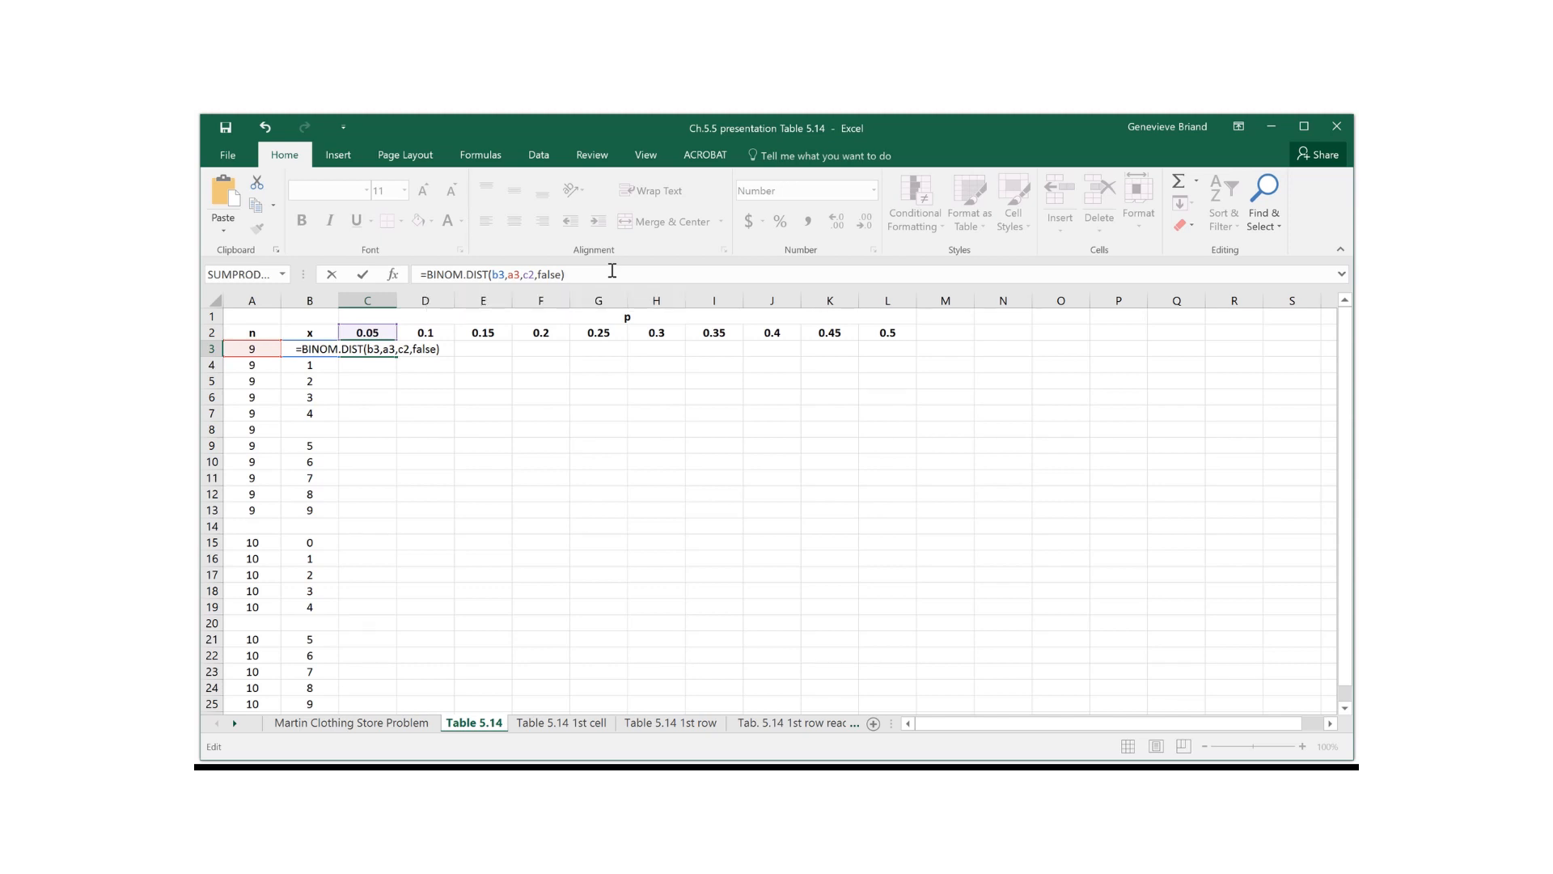
key("Return")
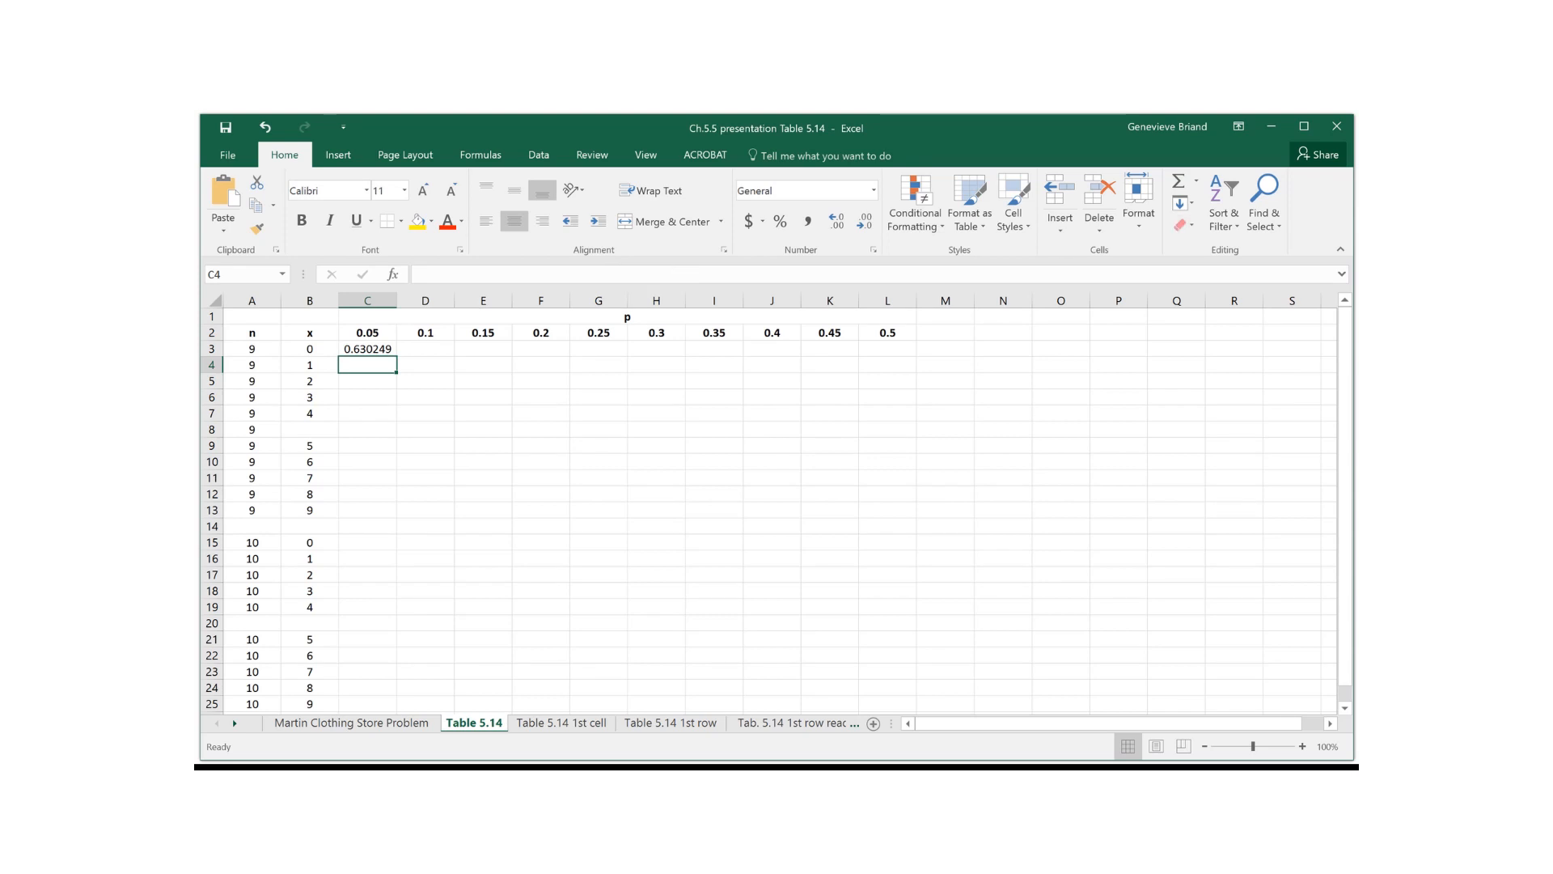
Make the B3 and A3 references in the C3 formula absolute, giving =BINOM.DIST($B$3,$A$3,C2,FALSE).
left_click(368, 349)
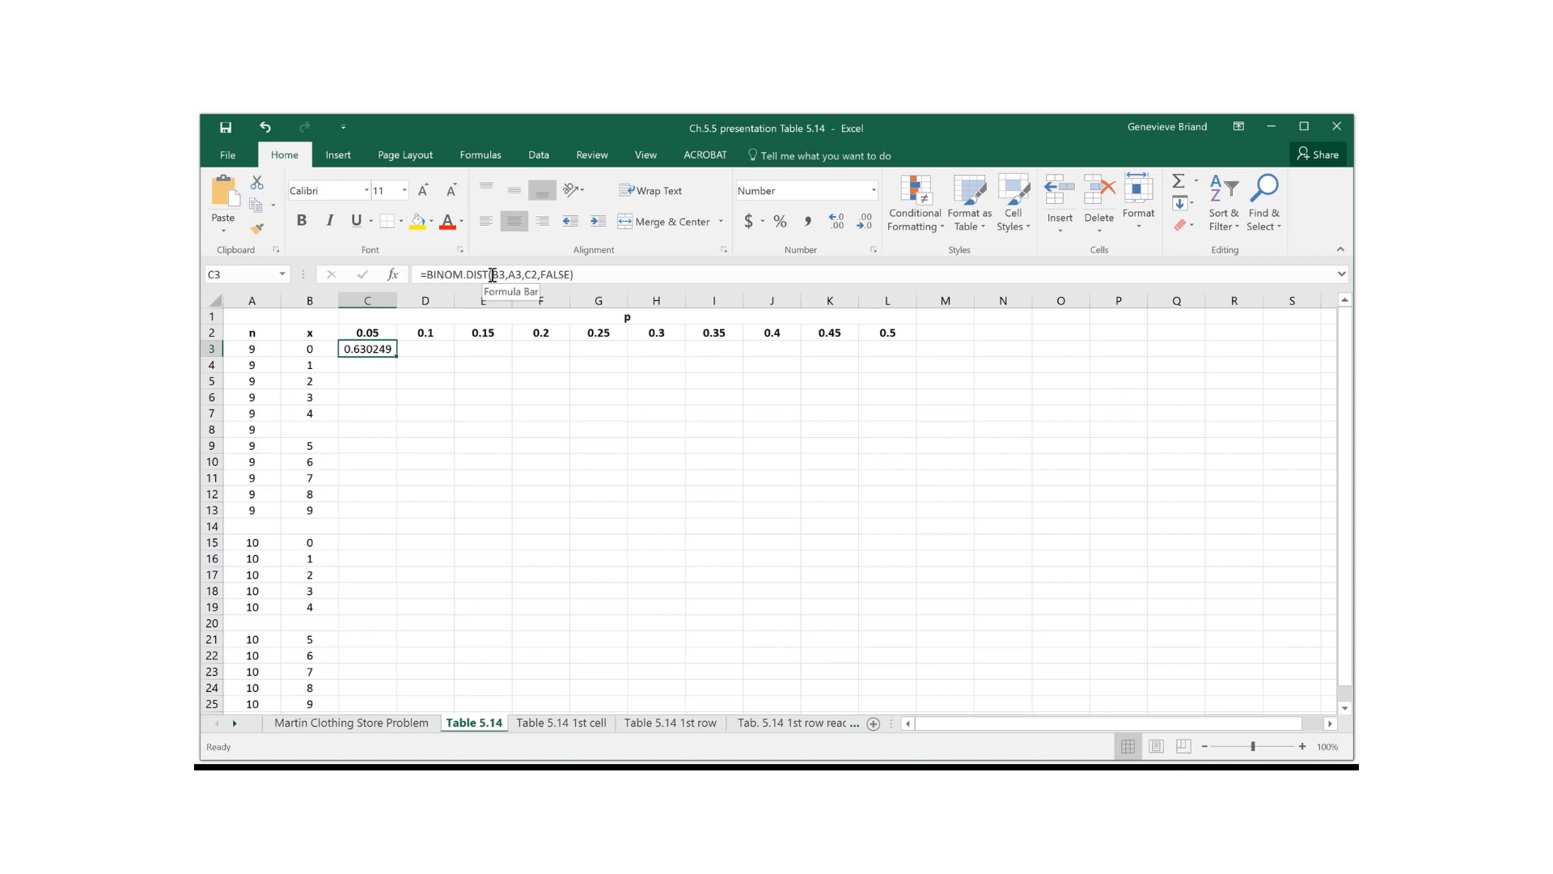
type("$")
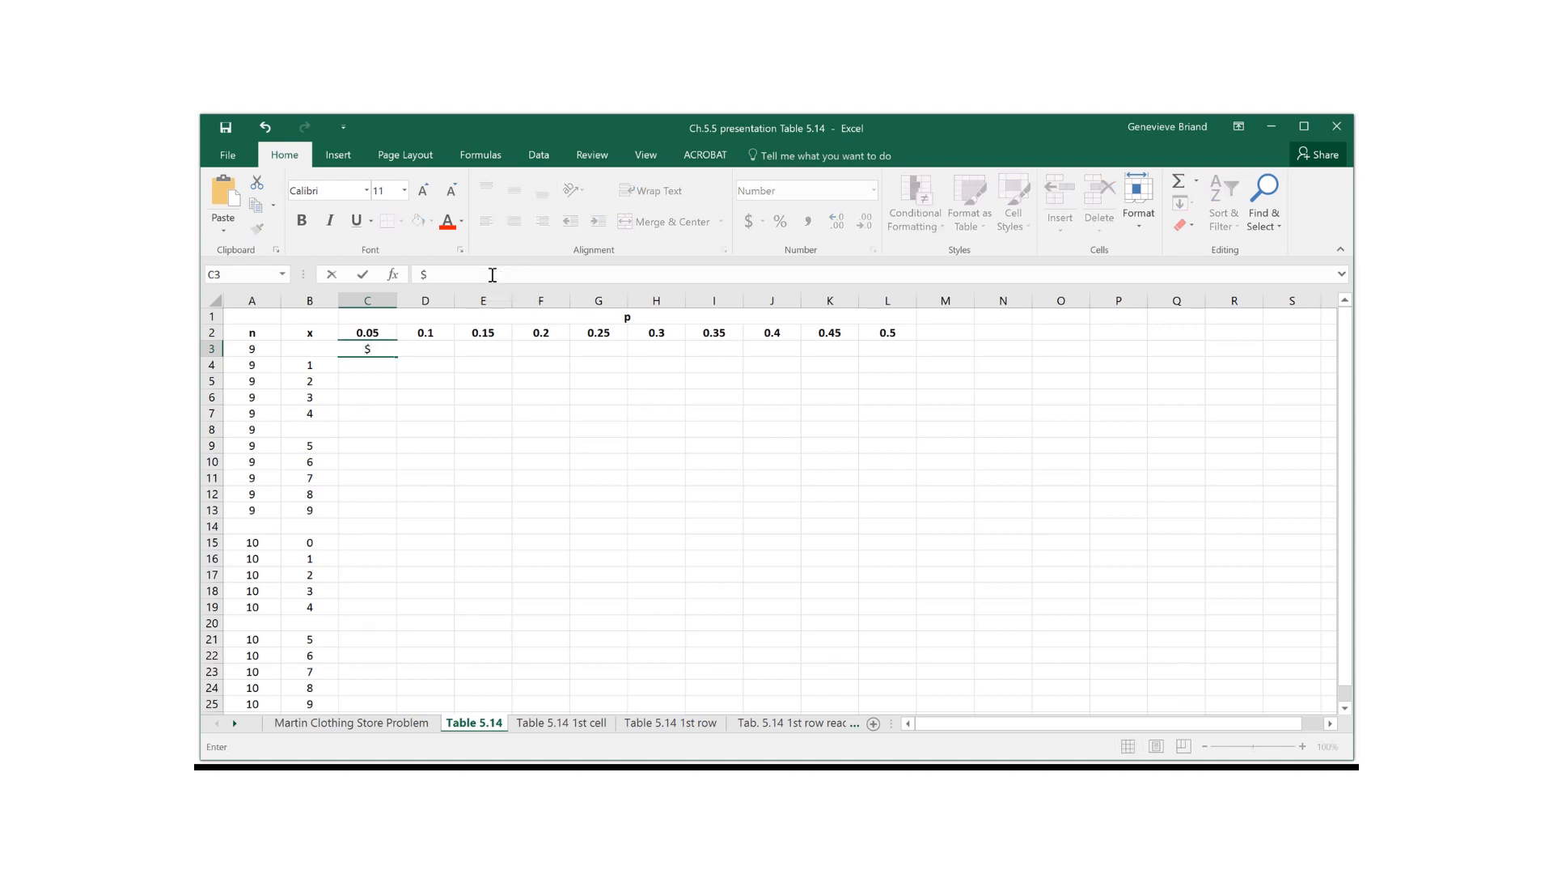
left_click(265, 127)
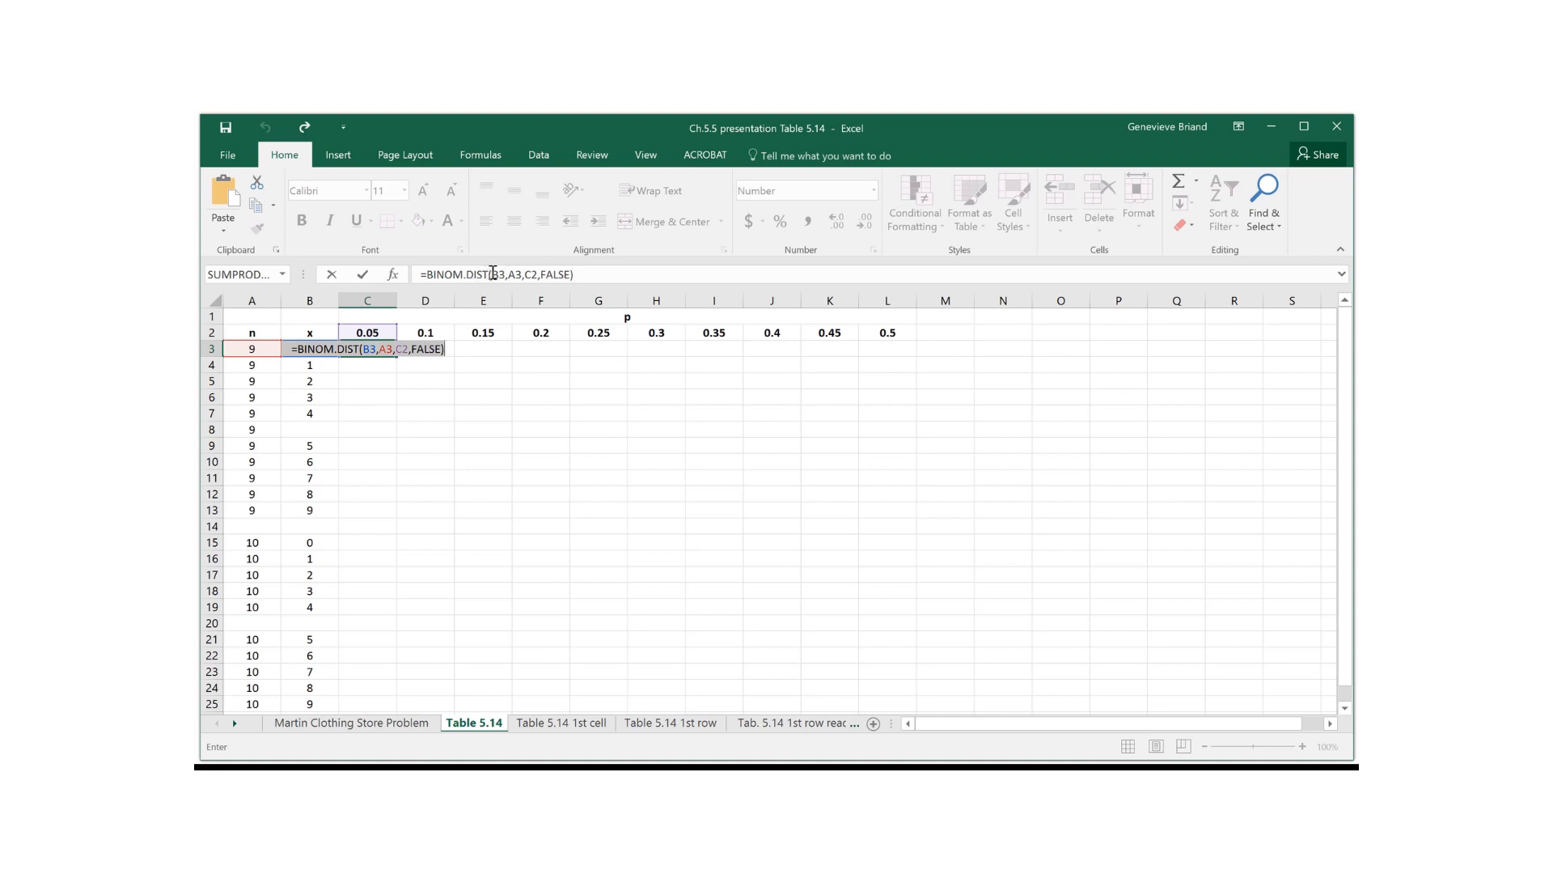
left_click(493, 274)
type("$B")
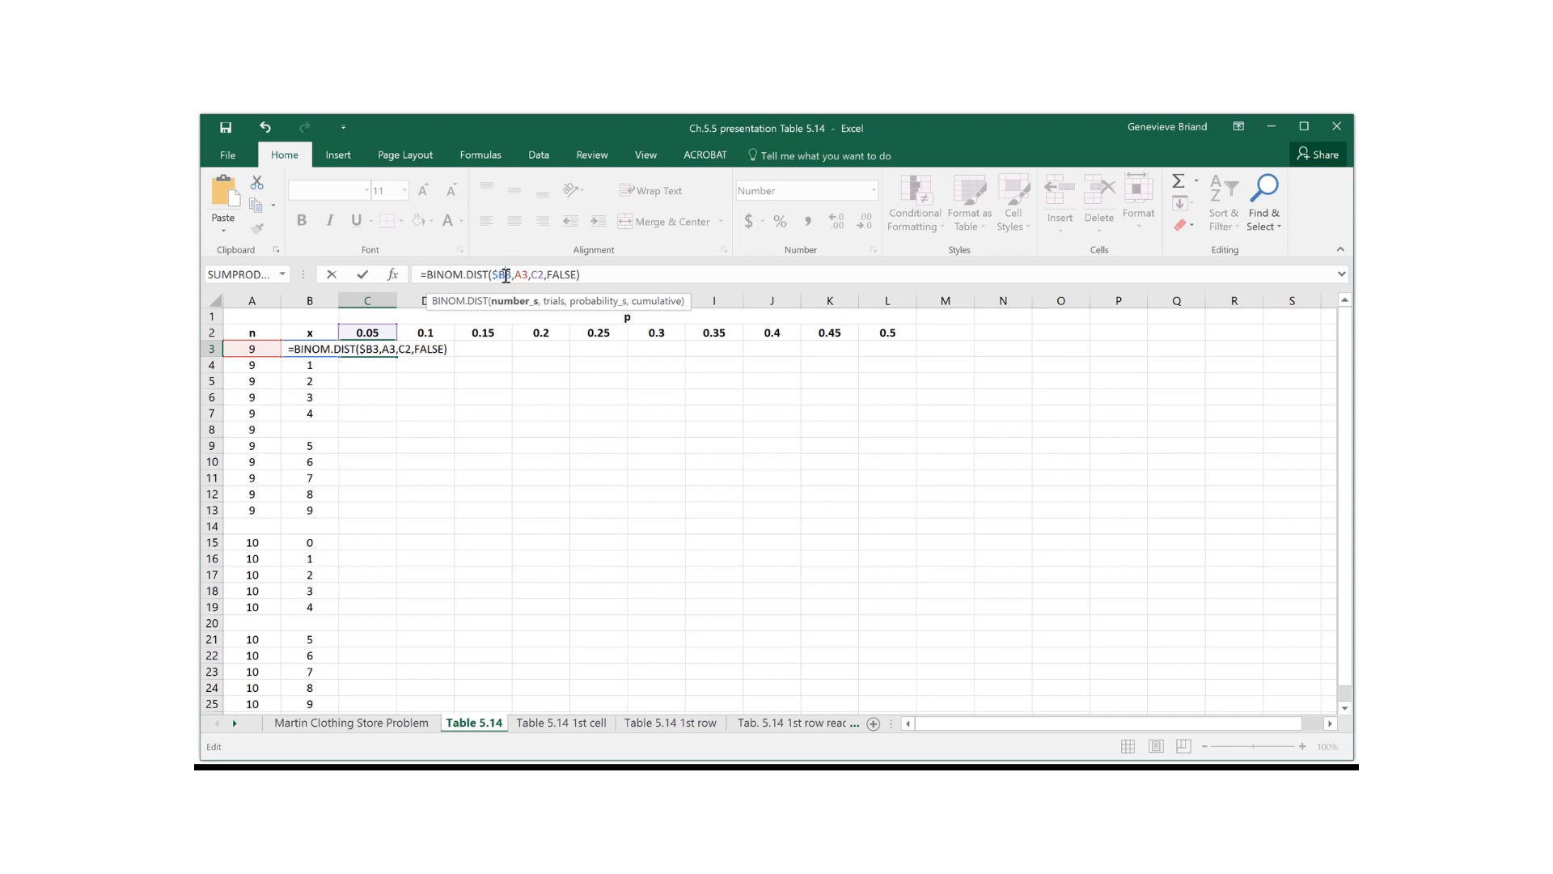
type("$")
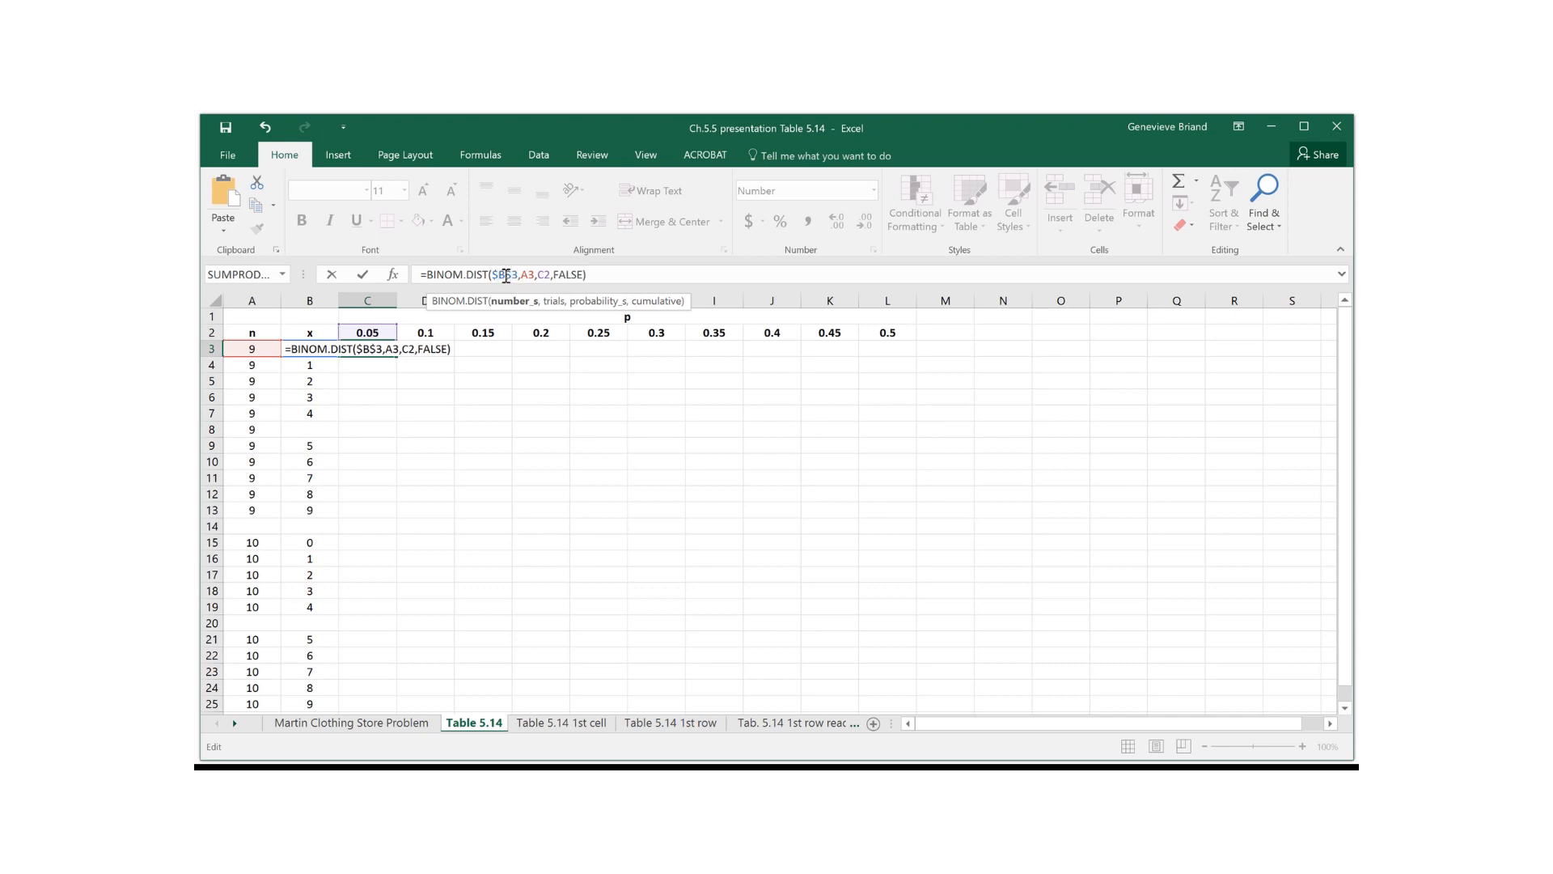
left_click(523, 274)
type("$")
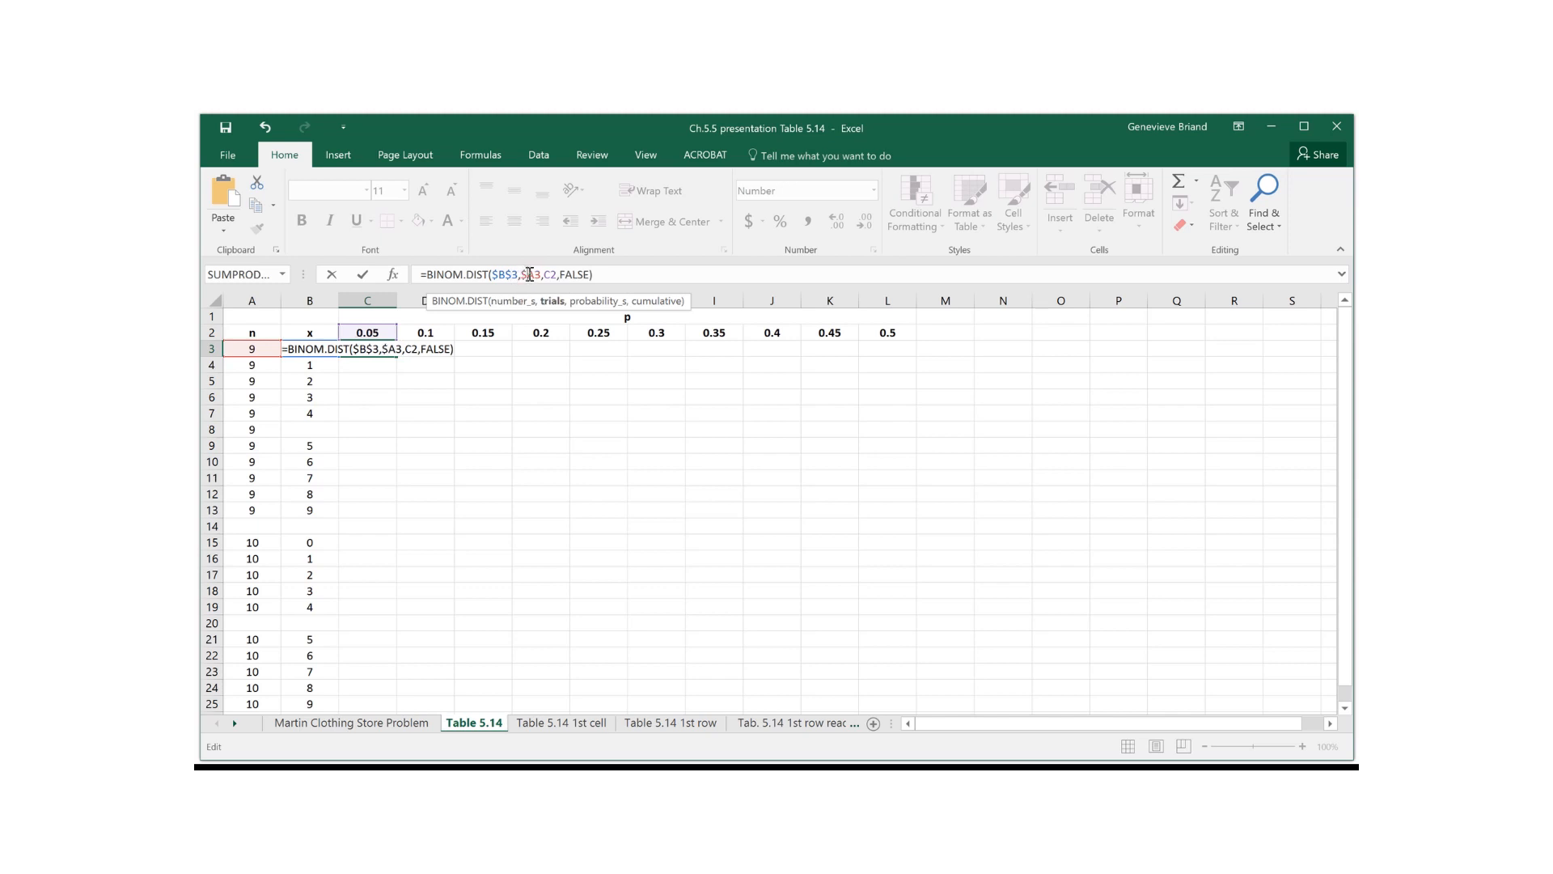
left_click(536, 274)
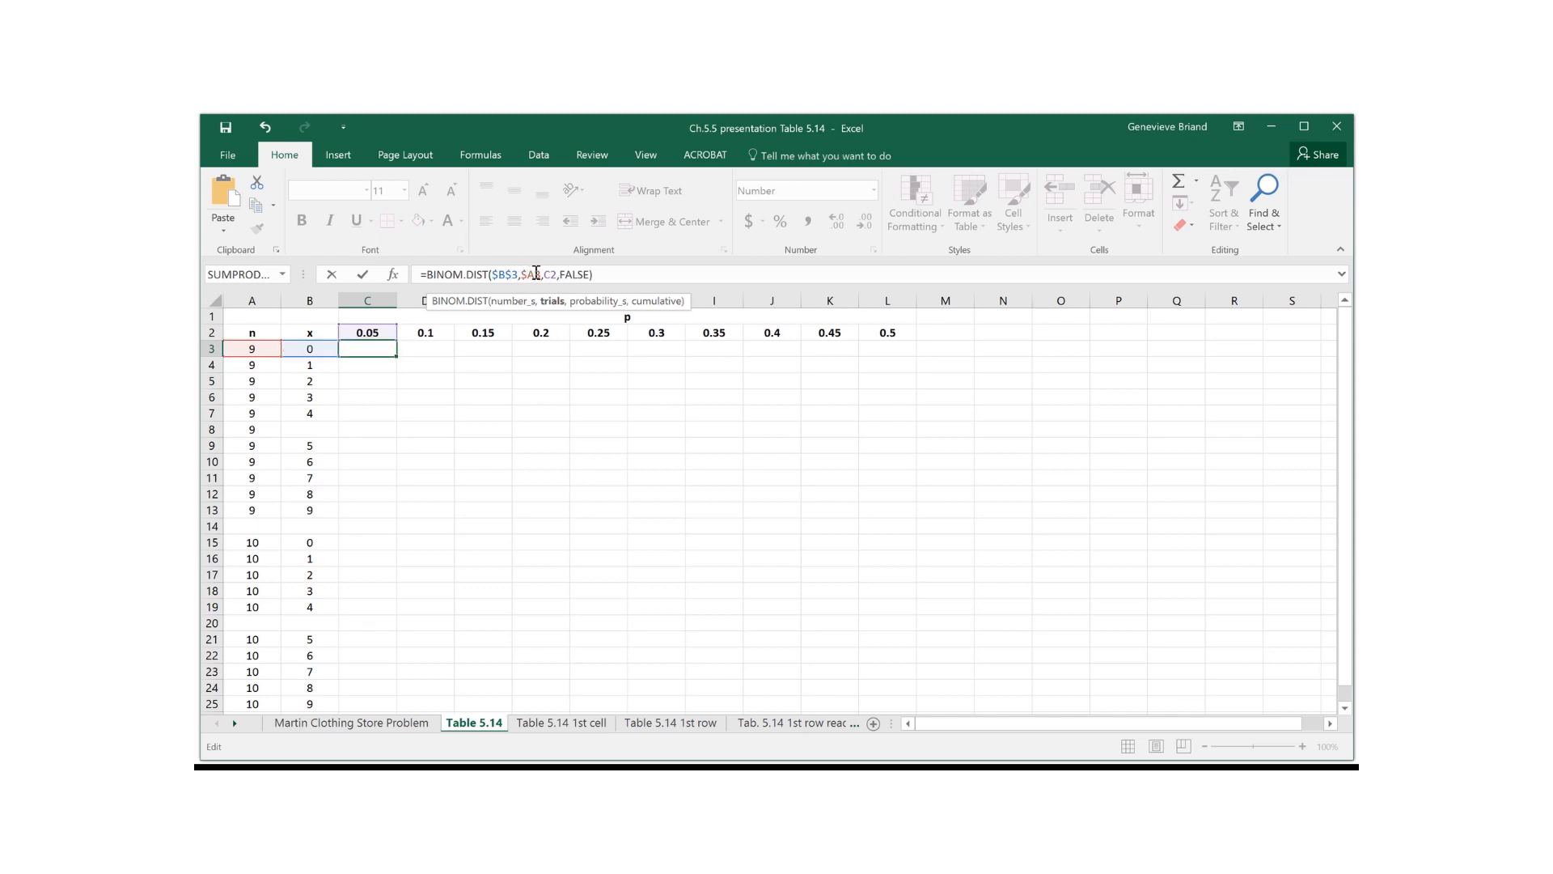
type("$")
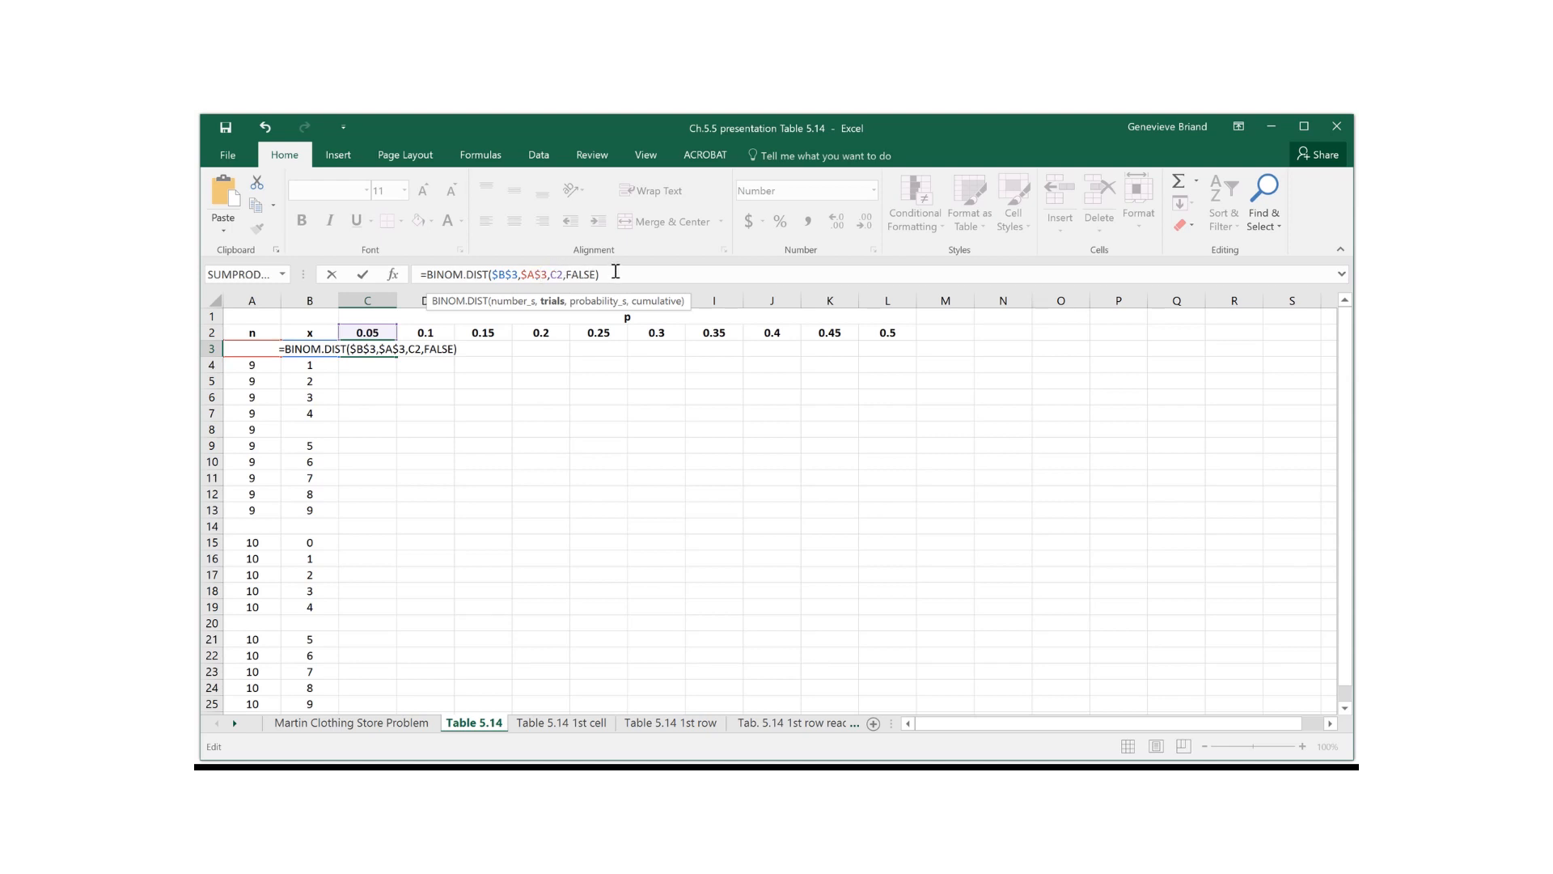
left_click(616, 274)
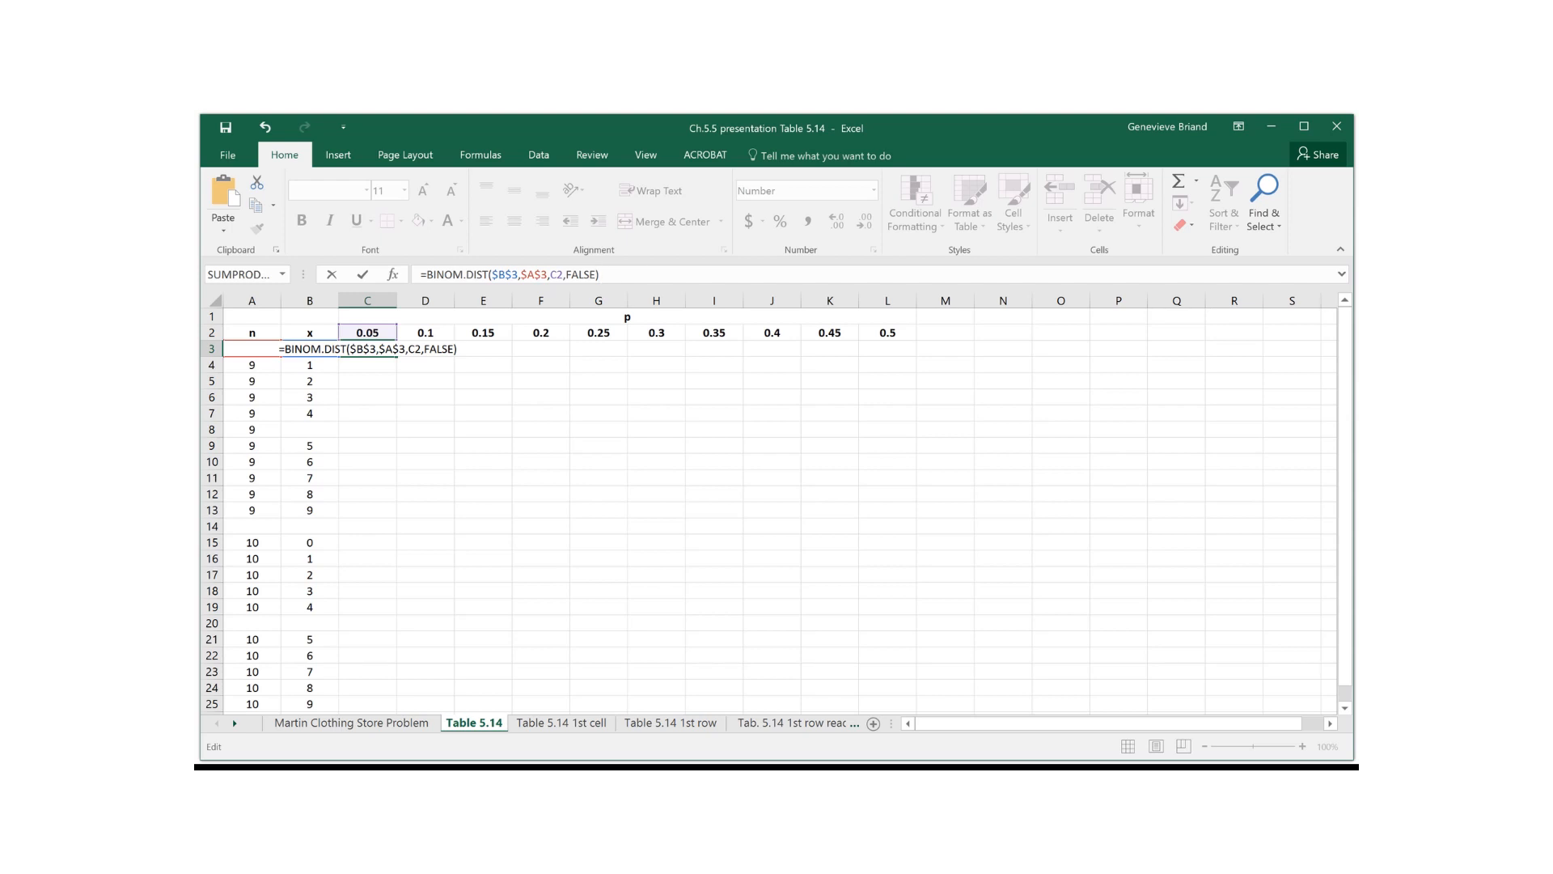
key("ctrl+Return")
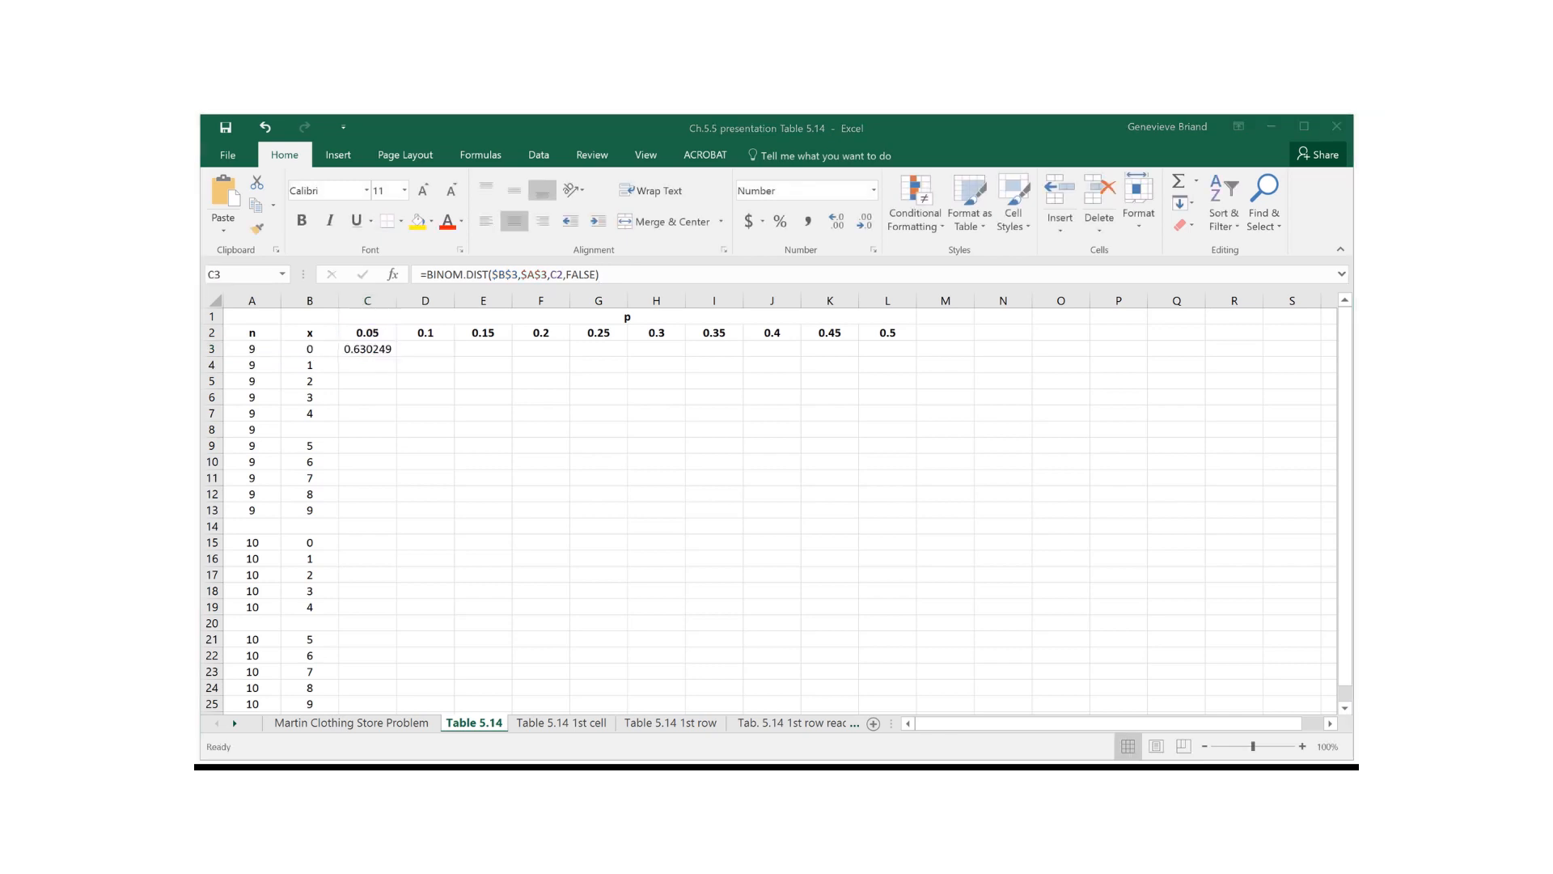
Fill the C3 formula across row 3 through L3 and check the copied formula in D3.
left_click(356, 350)
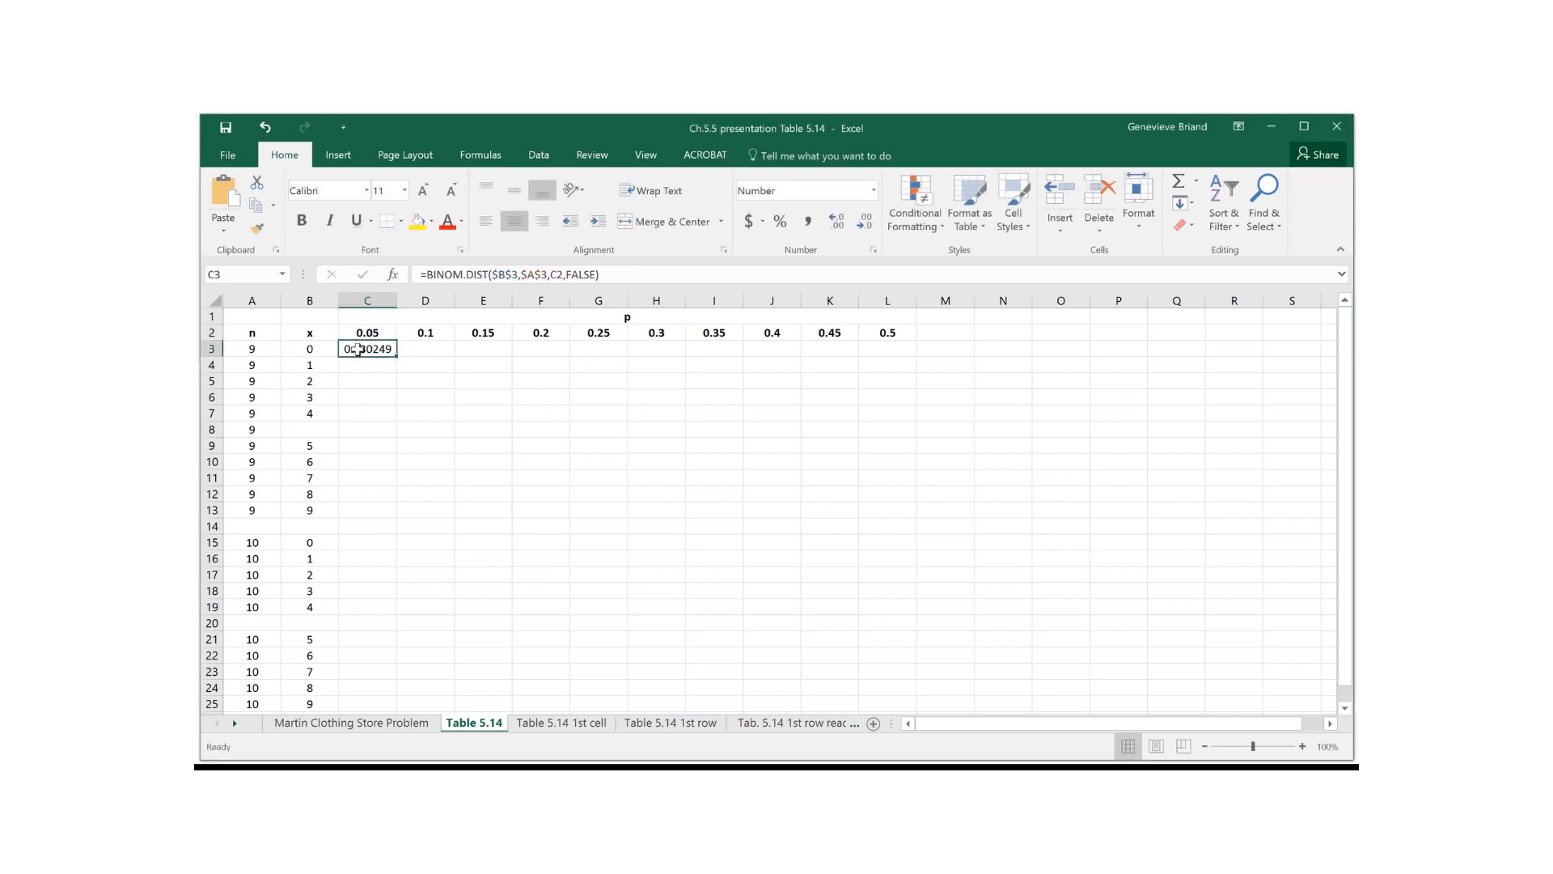
left_click_drag(397, 356, 900, 344)
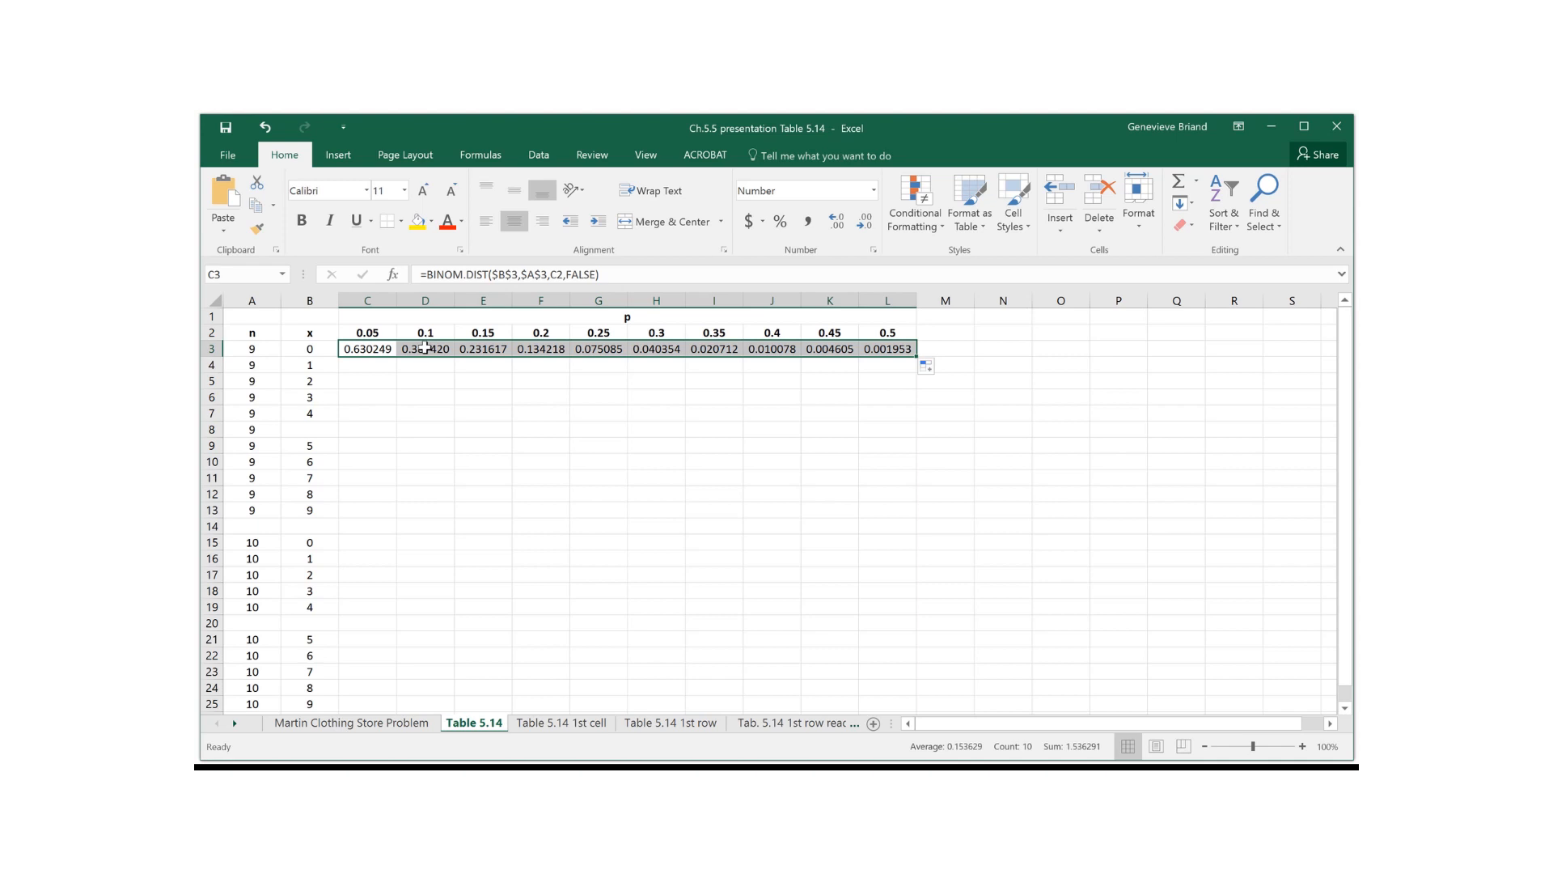
left_click(424, 347)
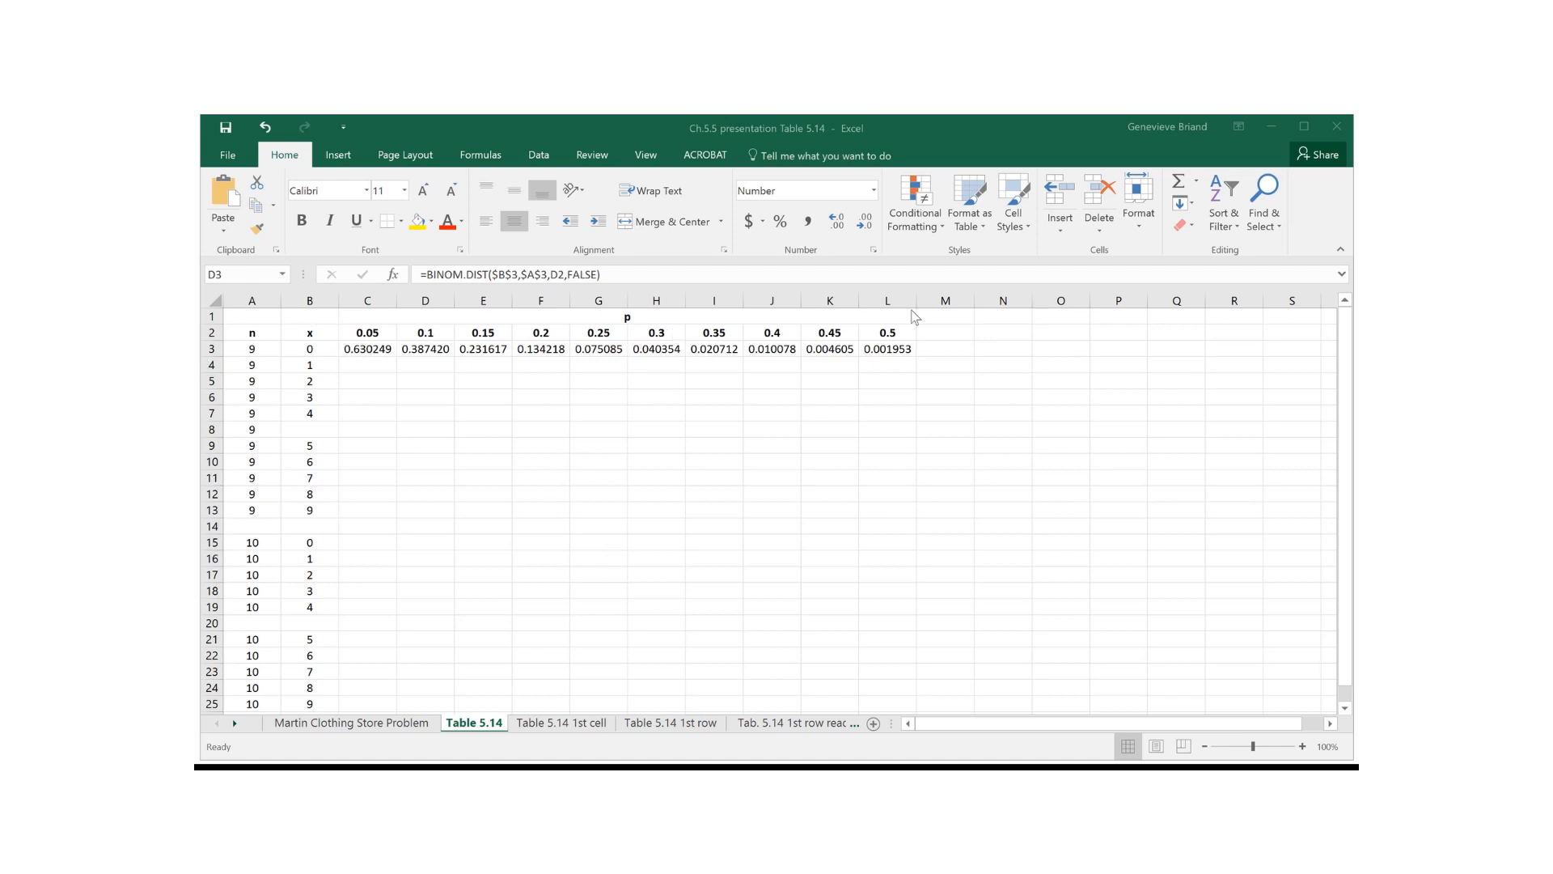
Make the B3 and A3 references in the C3 formula relative again by removing their dollar signs.
left_click(375, 349)
left_click(373, 348)
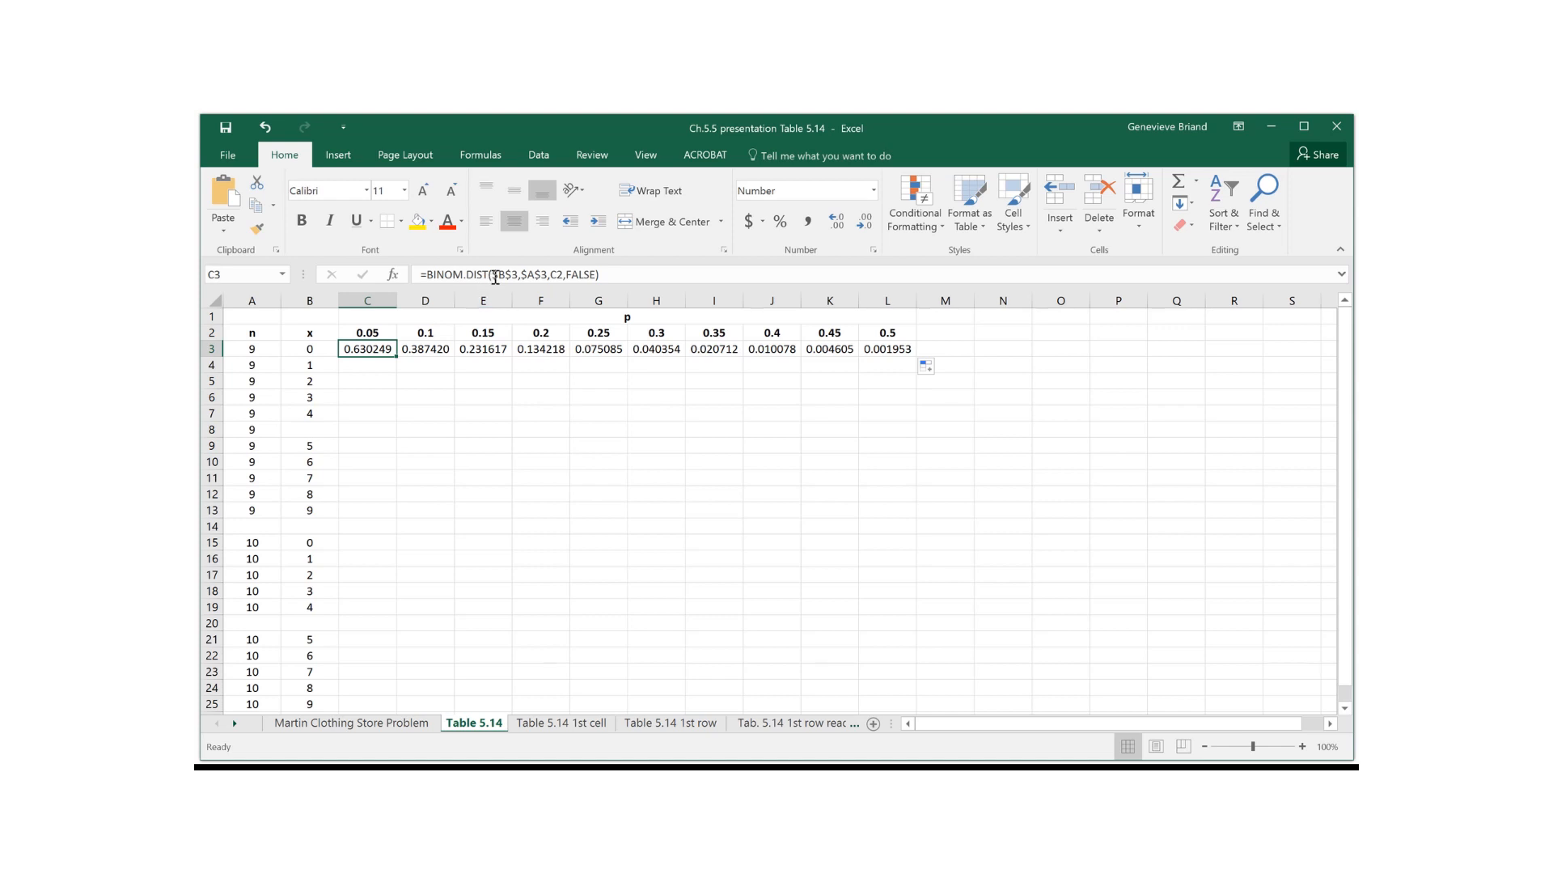
left_click(498, 275)
key("BackSpace")
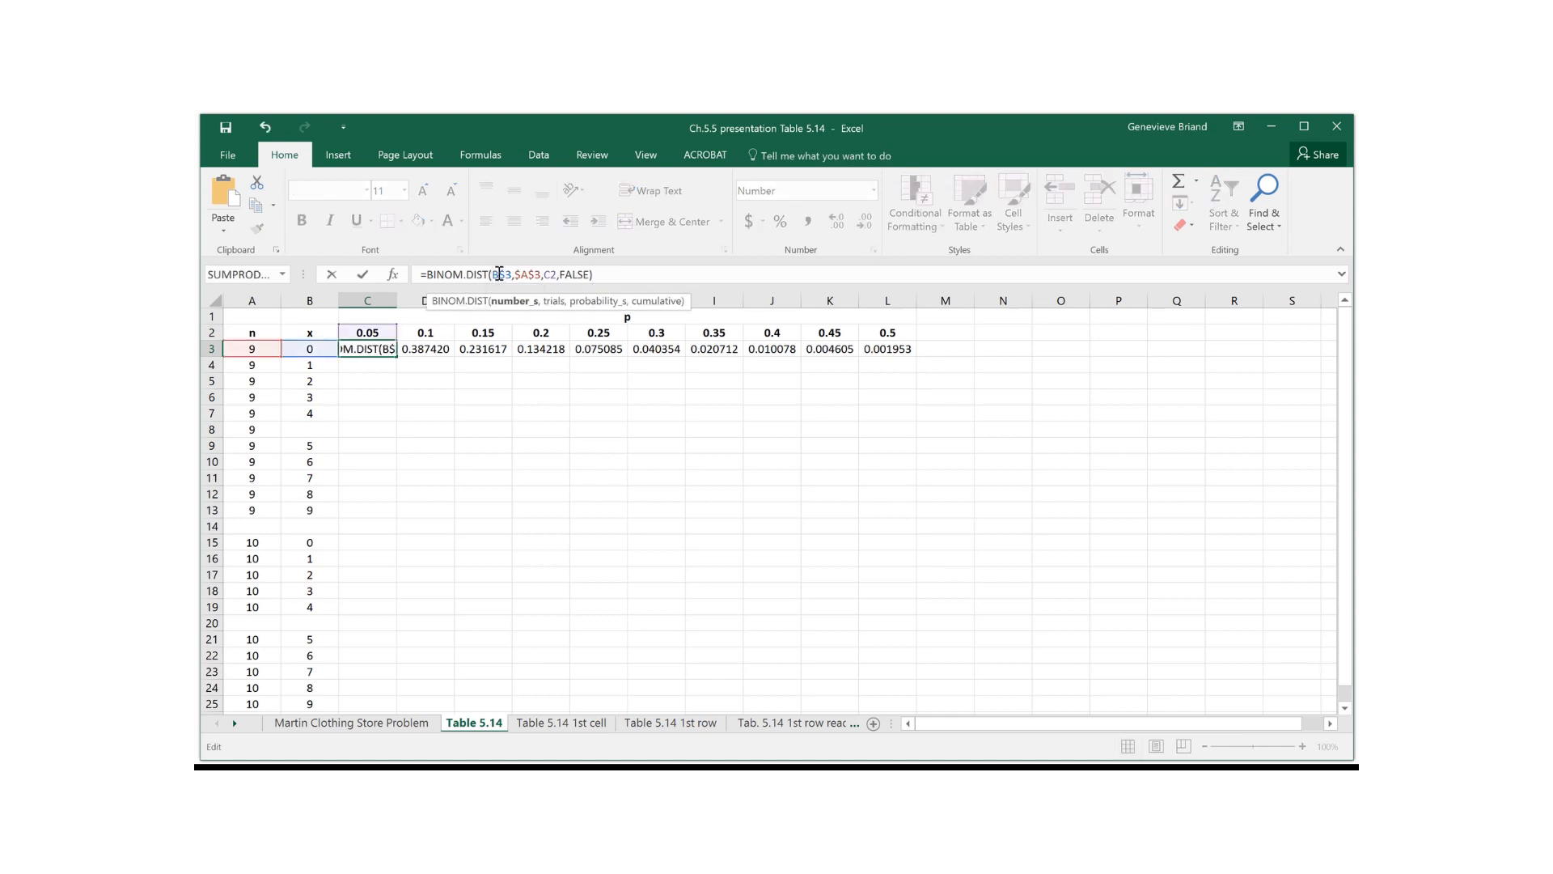
key("Delete")
key("Right")
key("Right")
key("Right")
key("BackSpace")
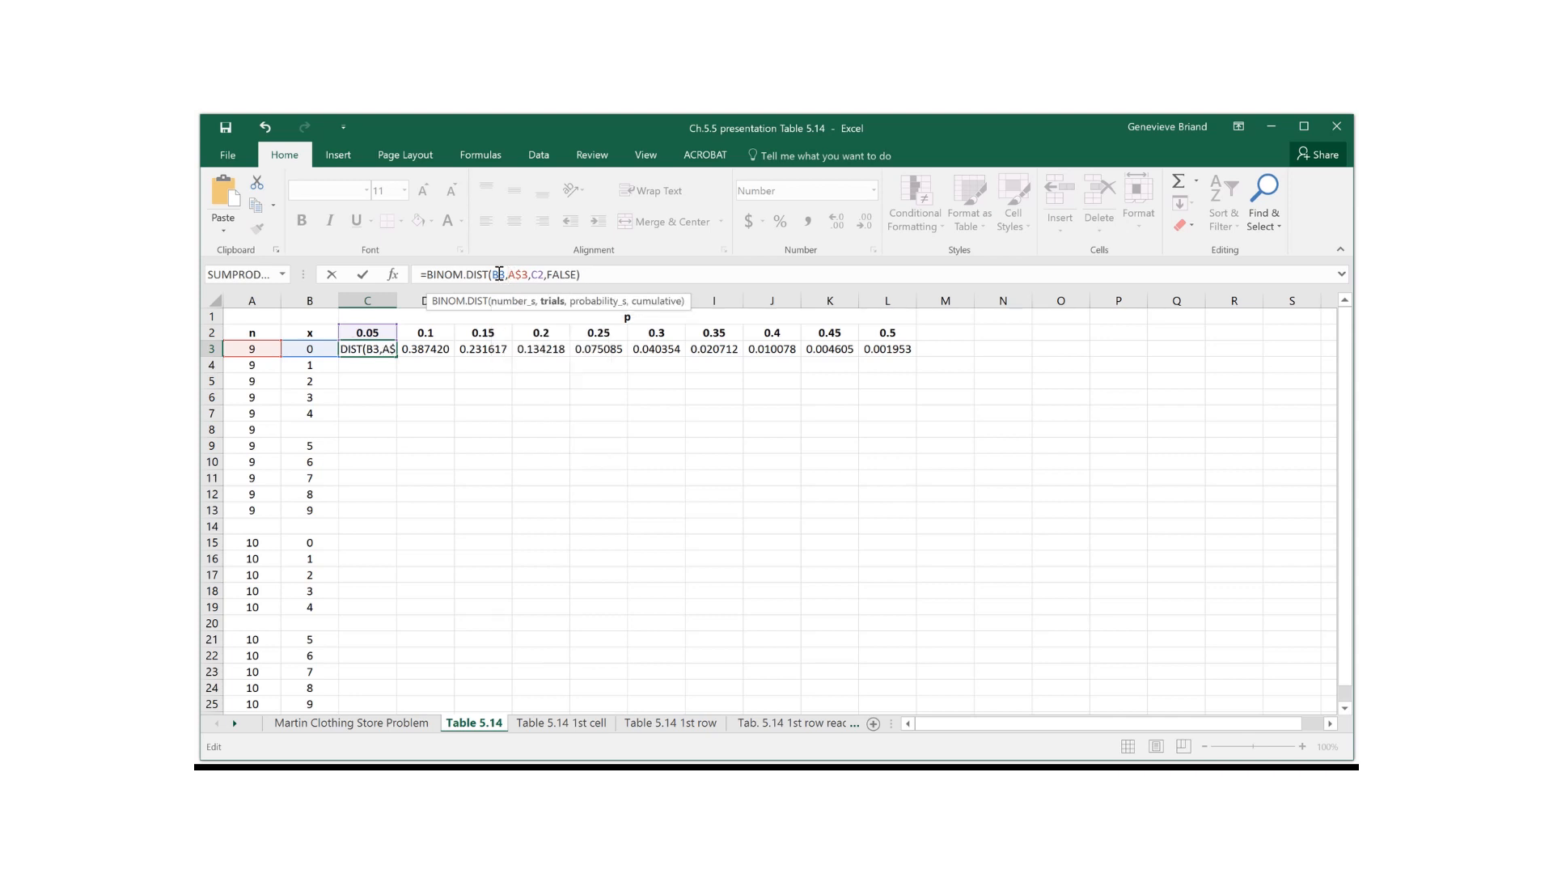
key("BackSpace")
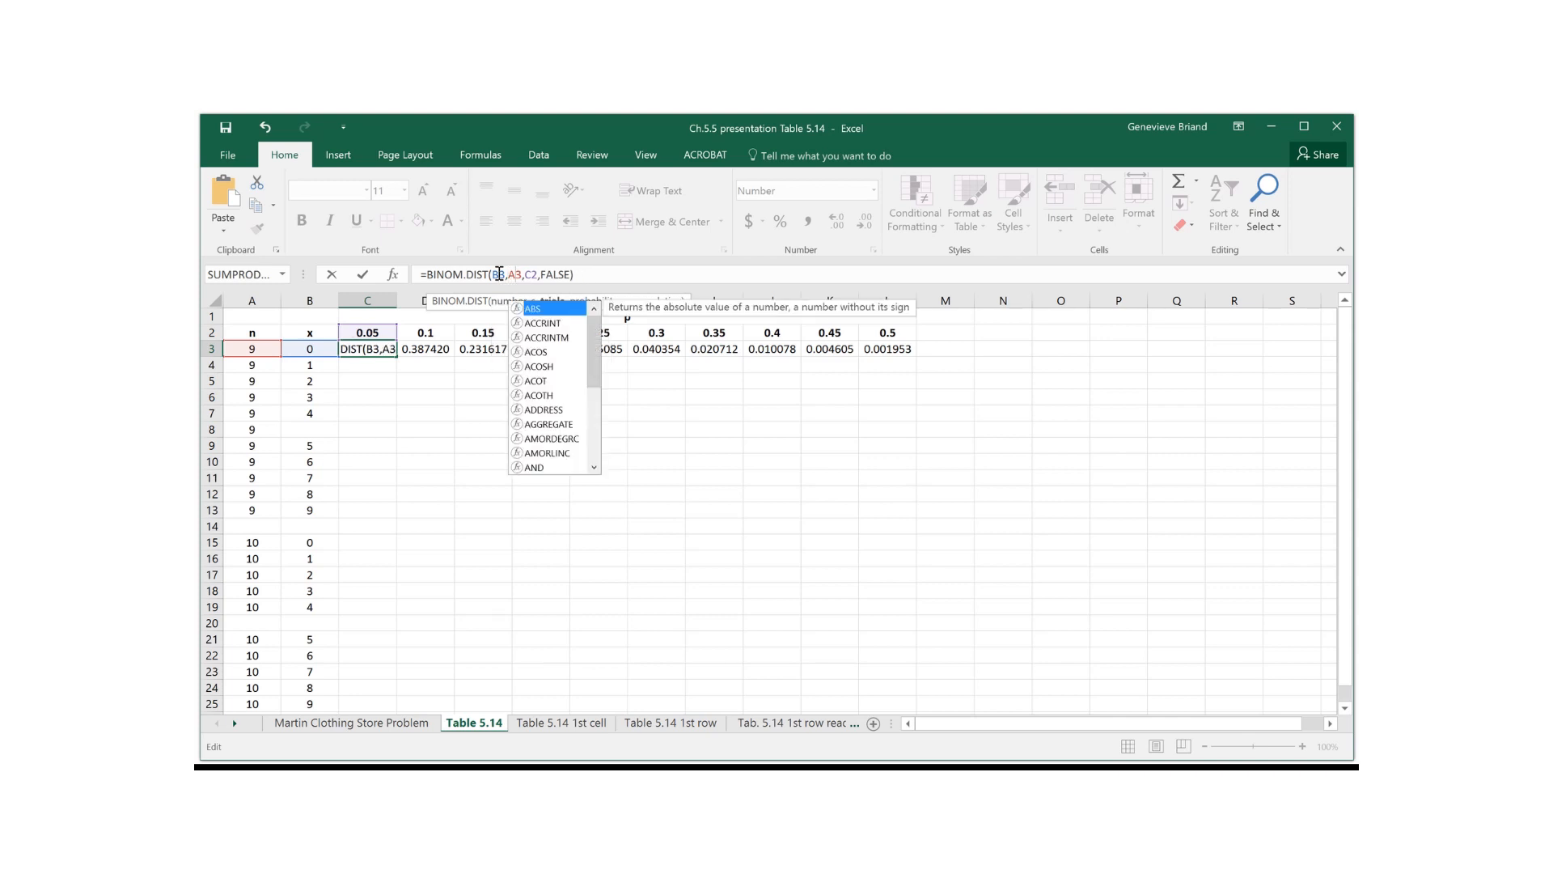
Make the probability reference in the C3 formula absolute as $C$2 and commit the formula.
key("Right")
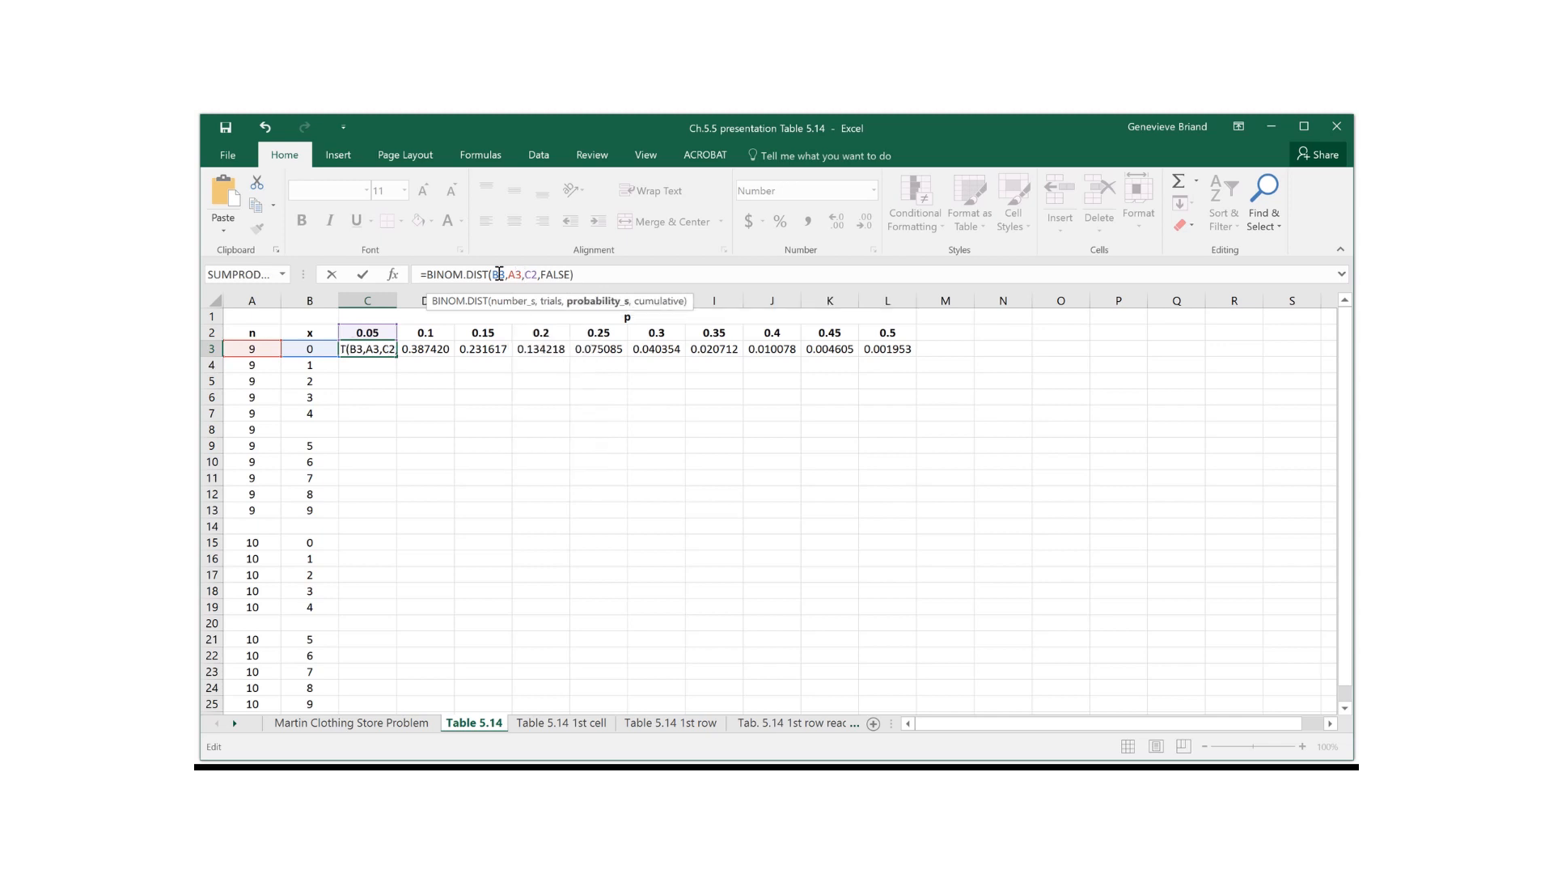
type("$C$")
left_click(619, 268)
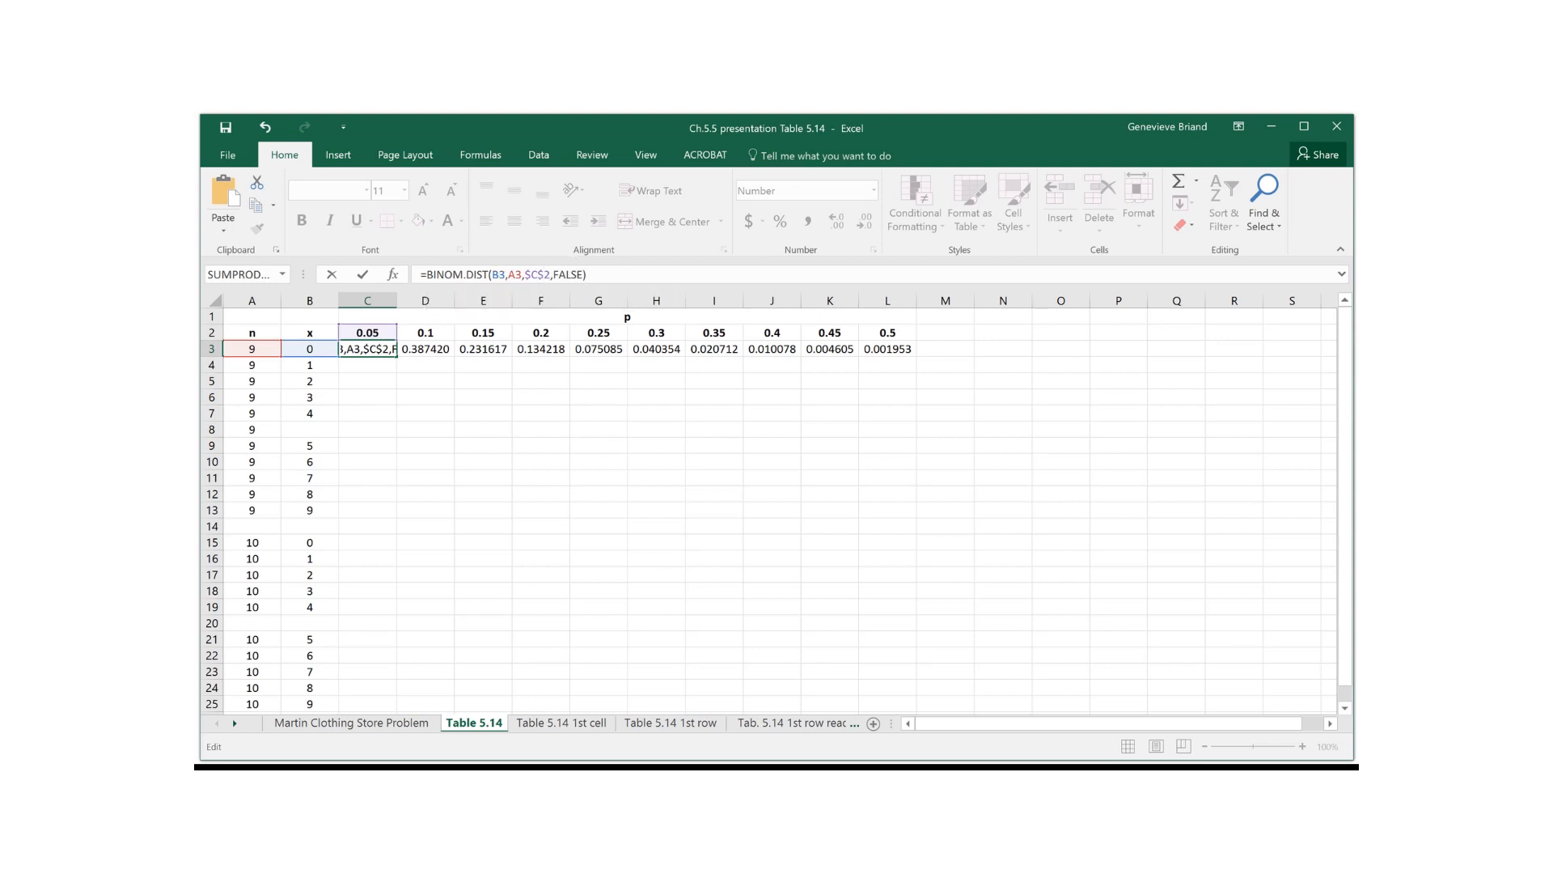
key("Return")
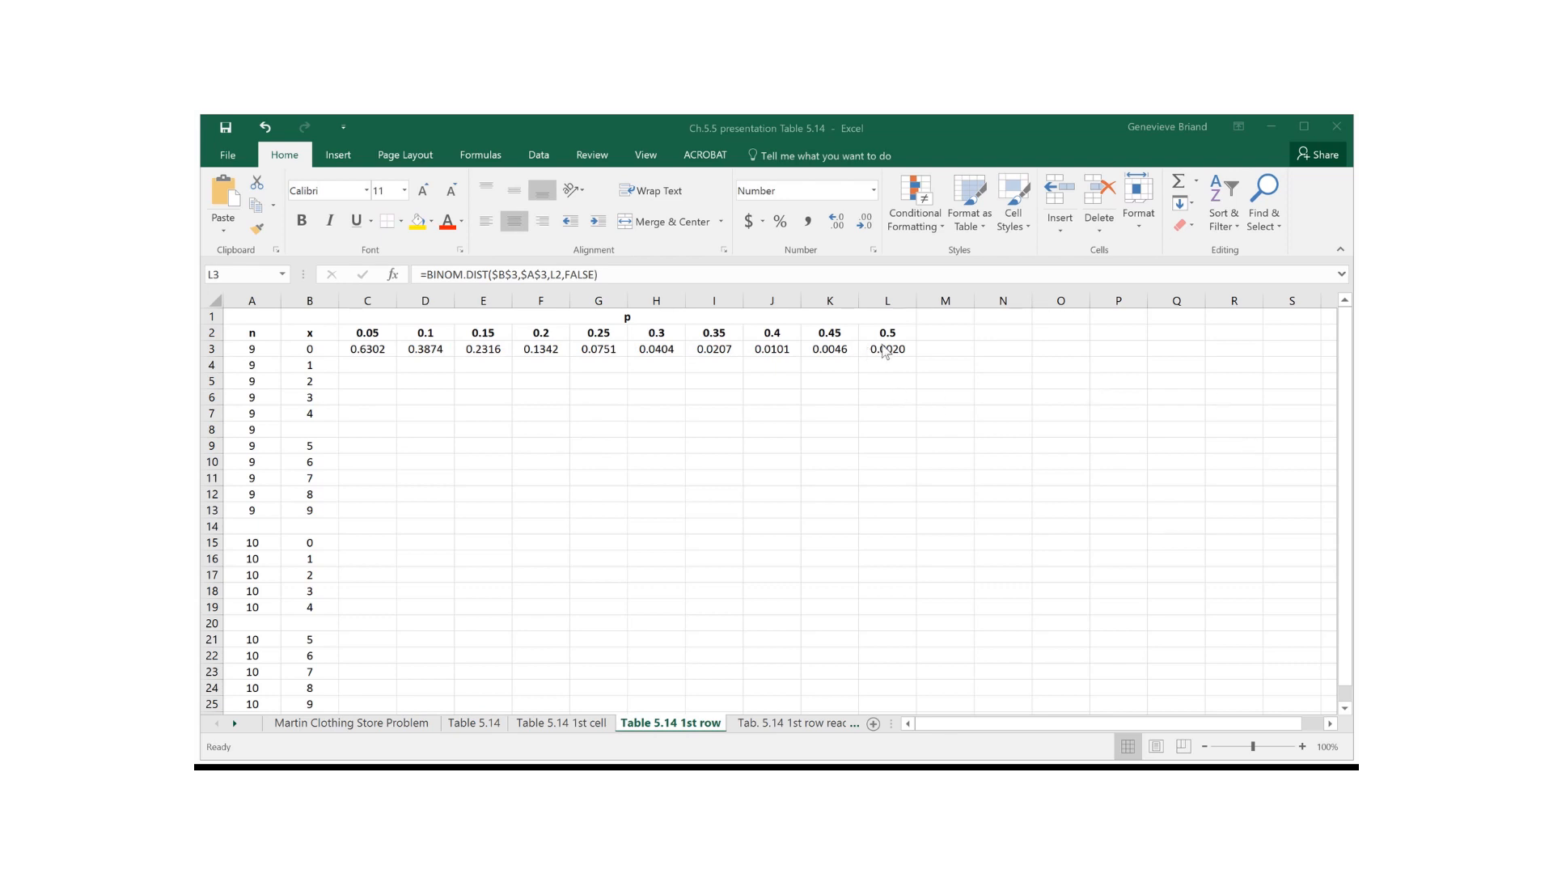
On the sheet "Tab. 5.14 1st row ready to copy", fill the formulas in C3:L3 down through row 26.
left_click(886, 350)
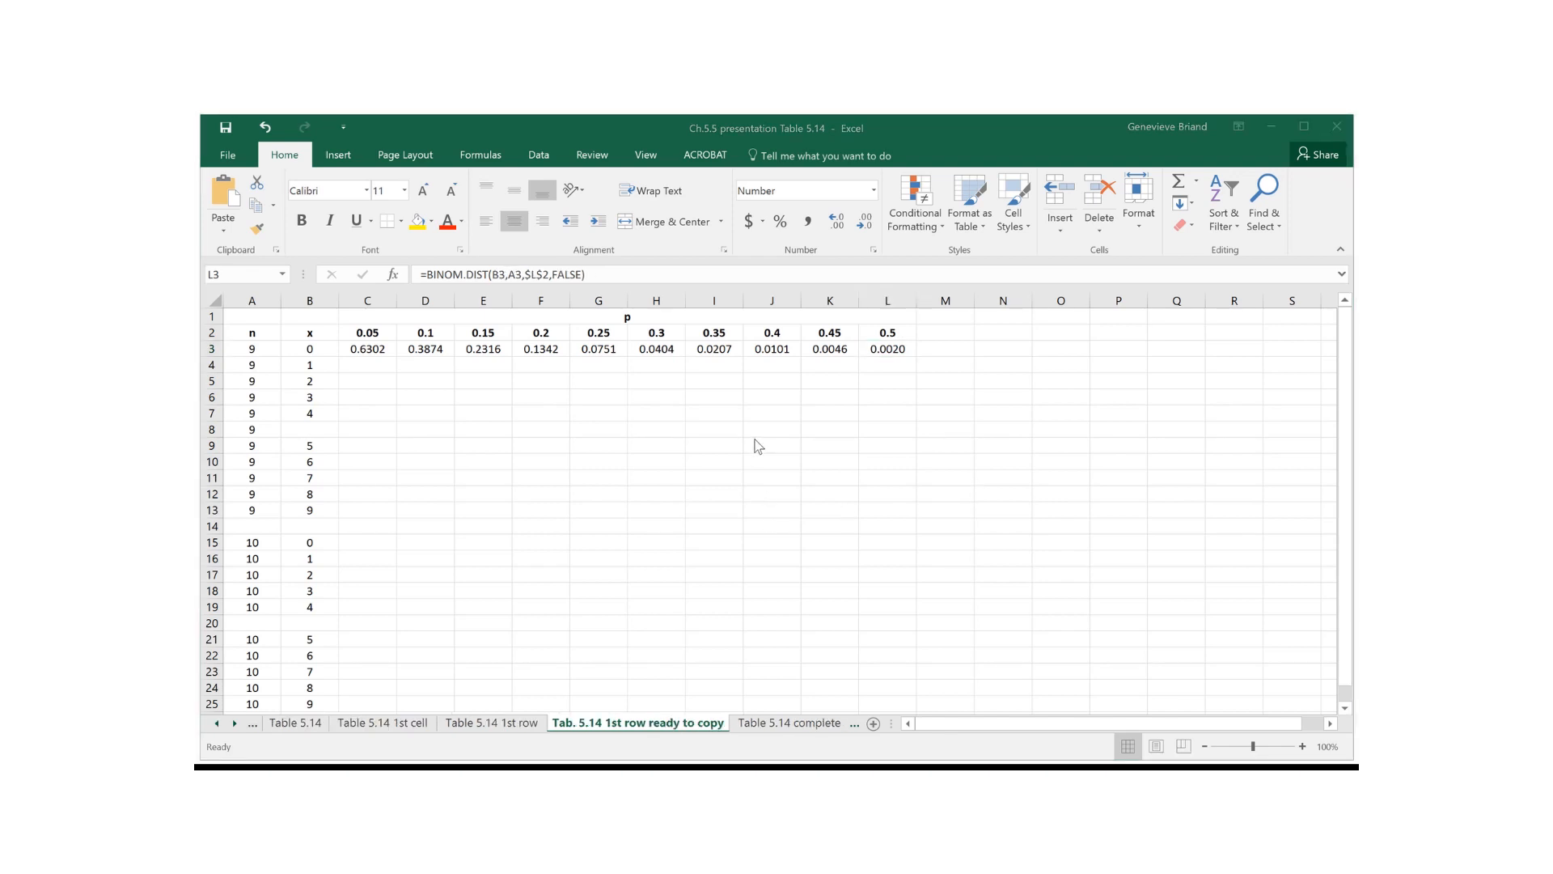
left_click_drag(379, 353, 893, 681)
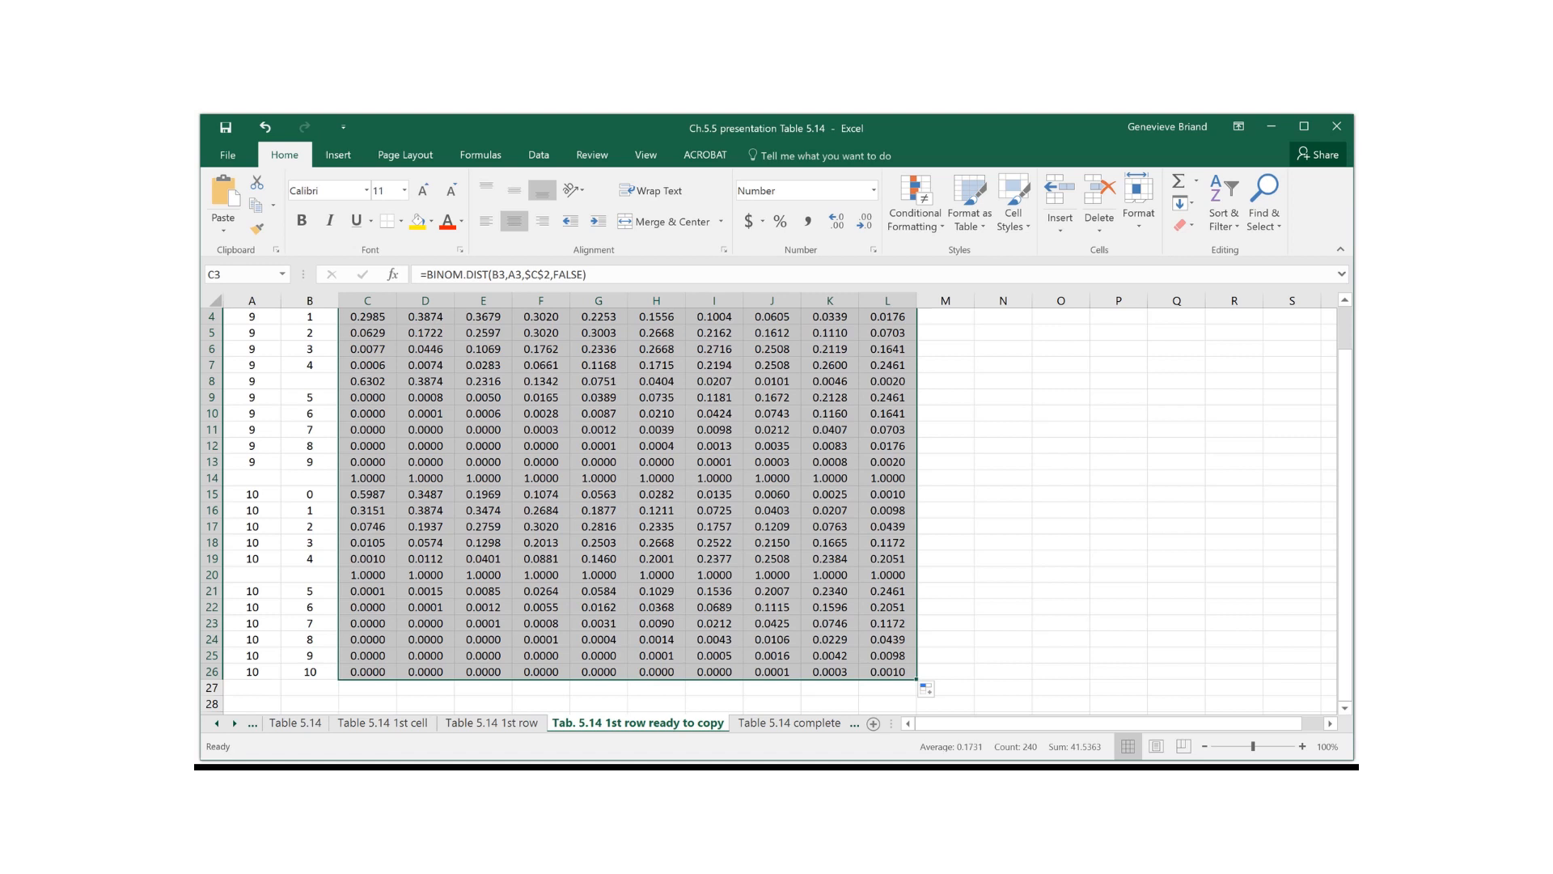